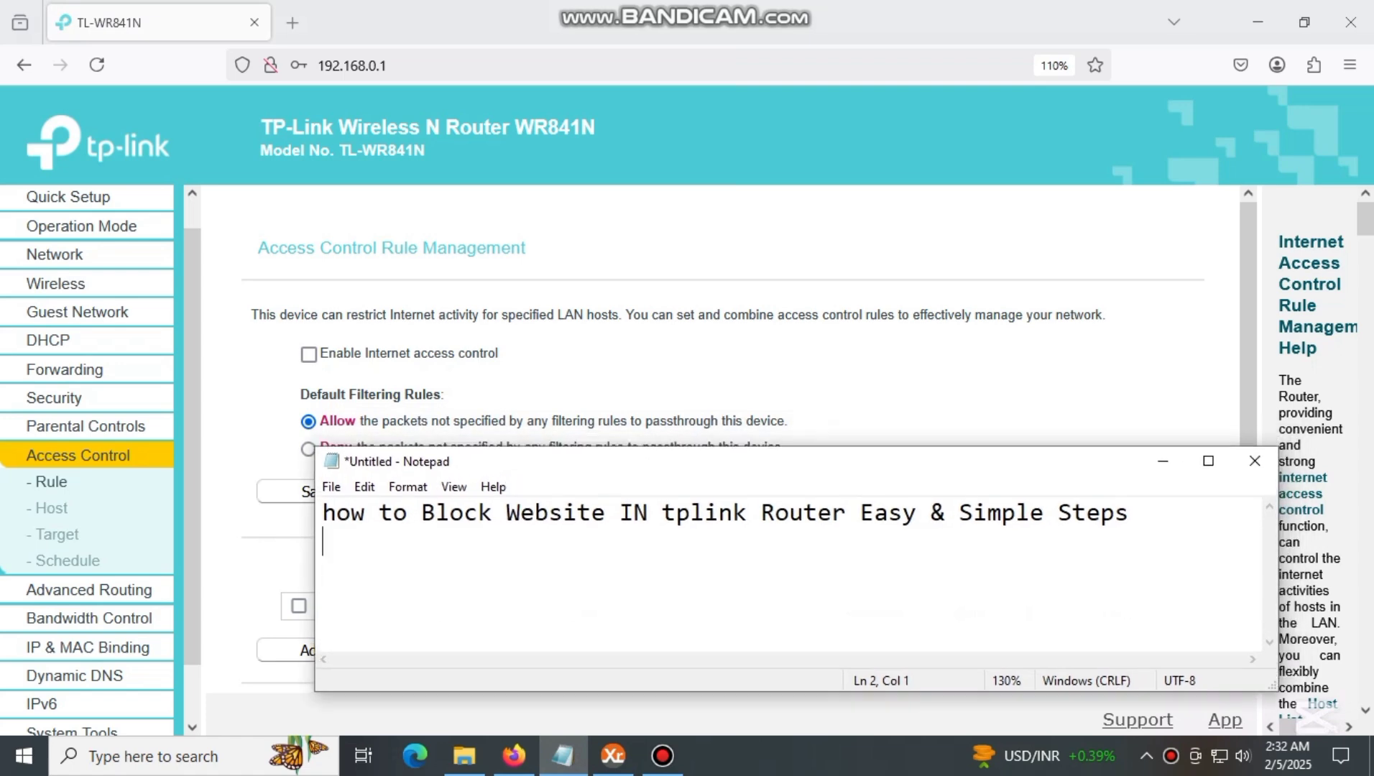
# - Select the start of the Notepad note's title line
pyautogui.moveTo(323, 512); pyautogui.dragTo(1129, 513)
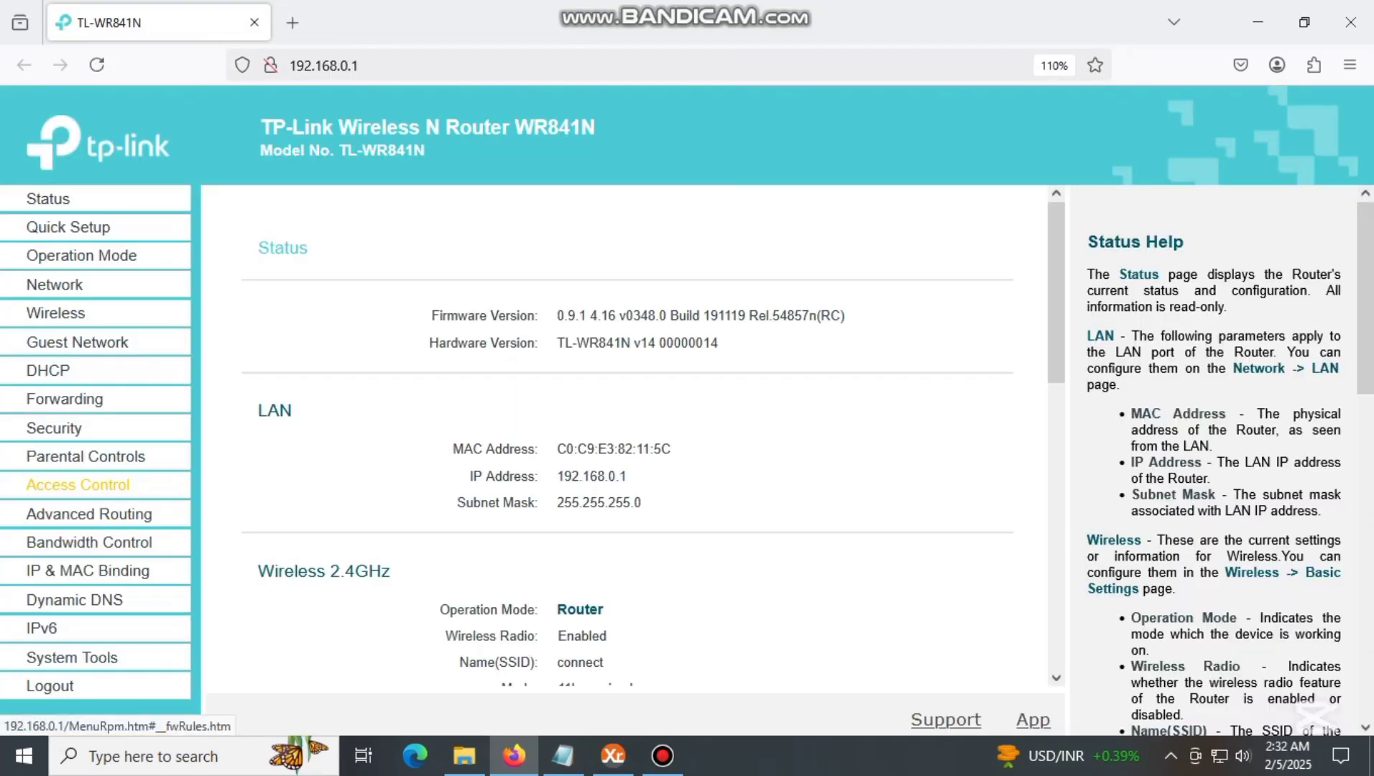
# - Open Access Control, read its explanation, and enable Internet access control
pyautogui.click(77, 485)
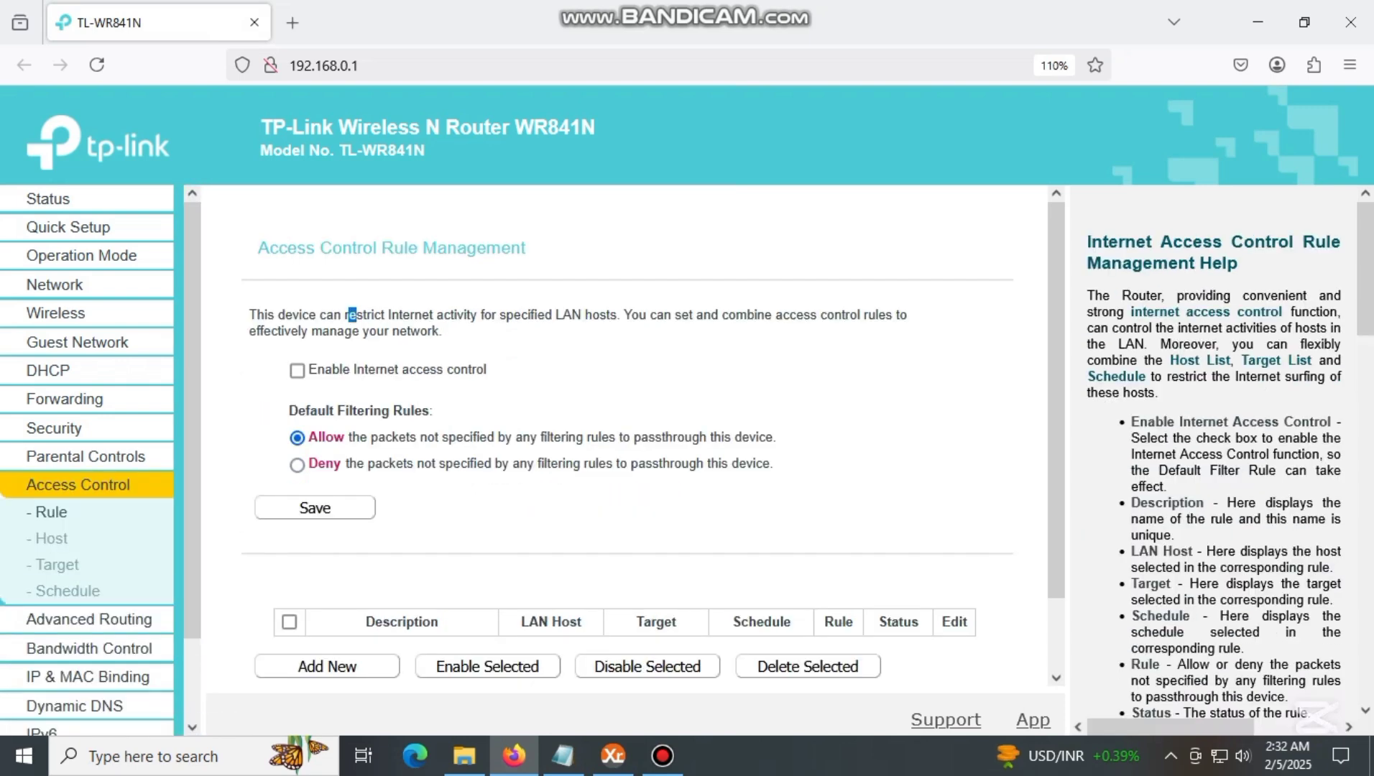
pyautogui.tripleClick(580, 316)
pyautogui.moveTo(348, 316)
pyautogui.mouseDown()
pyautogui.moveTo(593, 316)
pyautogui.moveTo(249, 315)
pyautogui.mouseUp()
pyautogui.click(592, 316)
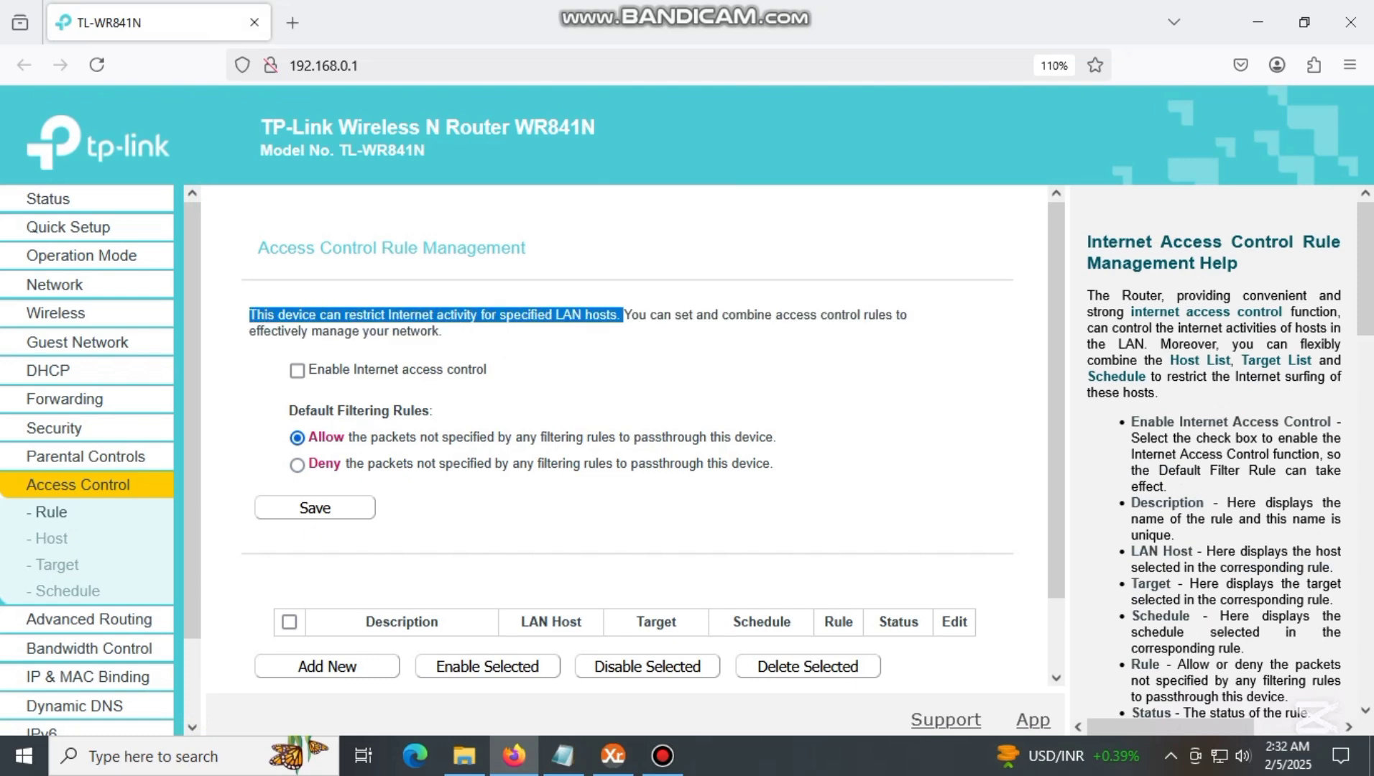
pyautogui.moveTo(644, 316)
pyautogui.mouseDown()
pyautogui.moveTo(889, 316)
pyautogui.moveTo(844, 315)
pyautogui.mouseUp()
pyautogui.click(844, 315)
pyautogui.moveTo(337, 330); pyautogui.dragTo(444, 330)
pyautogui.click(444, 330)
pyautogui.click(296, 370)
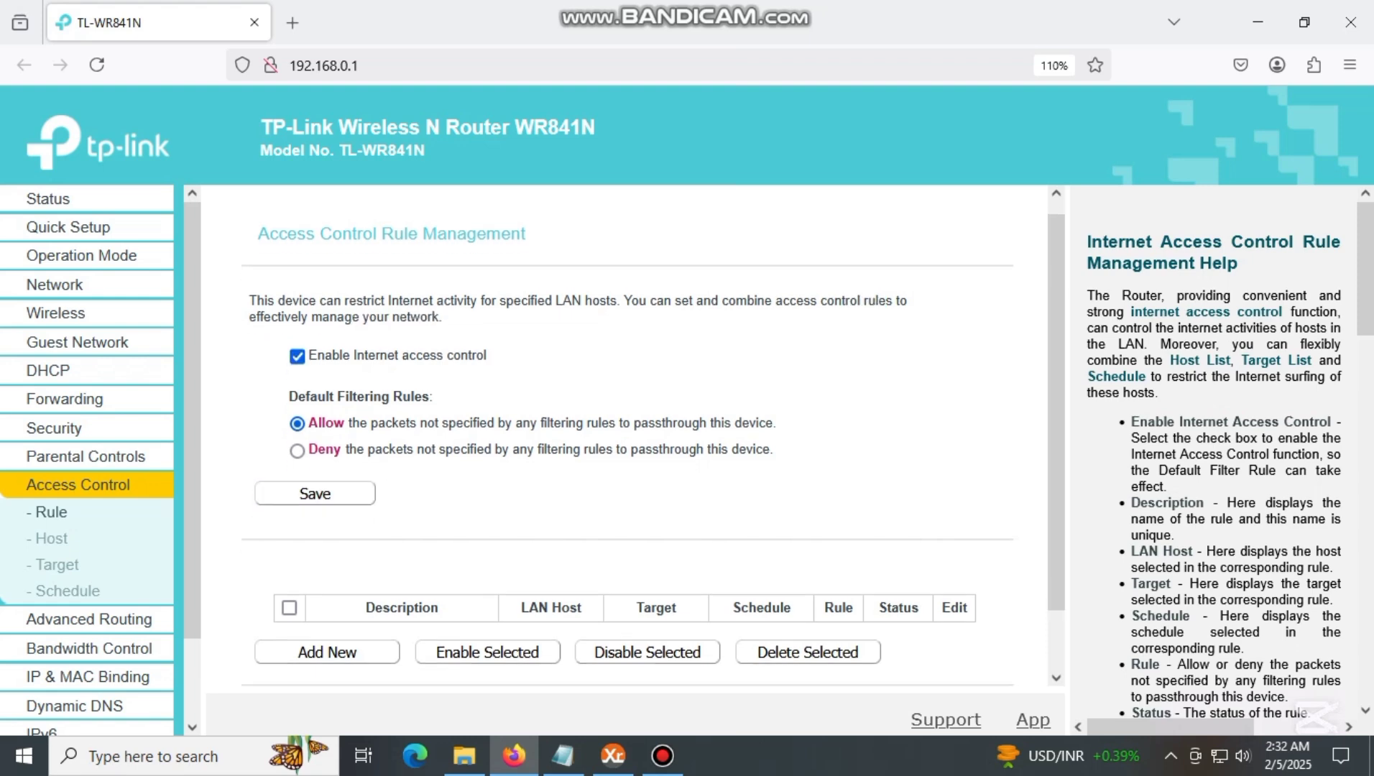
pyautogui.scroll(-2, 644, 429)
# - Add a new line 'create target only' beneath the Notepad note's title
pyautogui.click(562, 756)
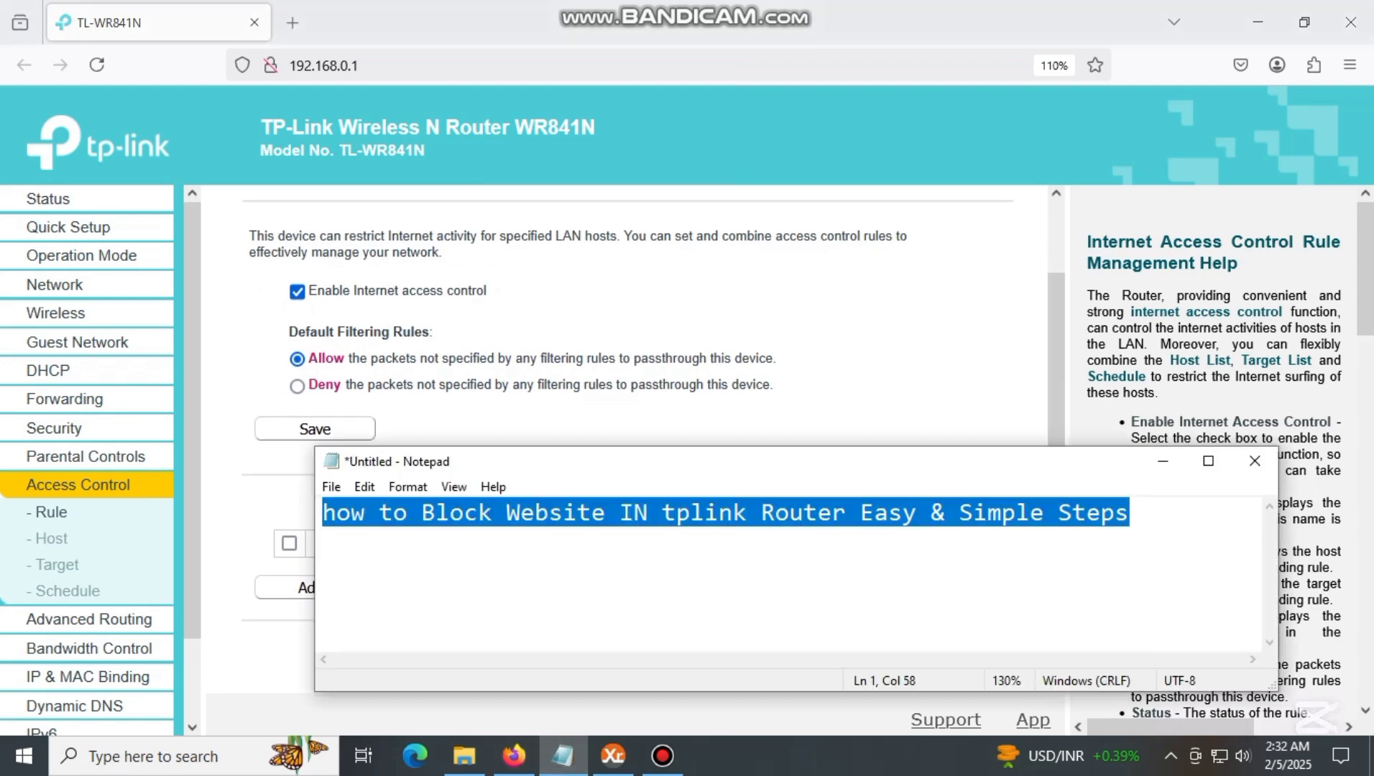
pyautogui.press('End')
pyautogui.press('Return')
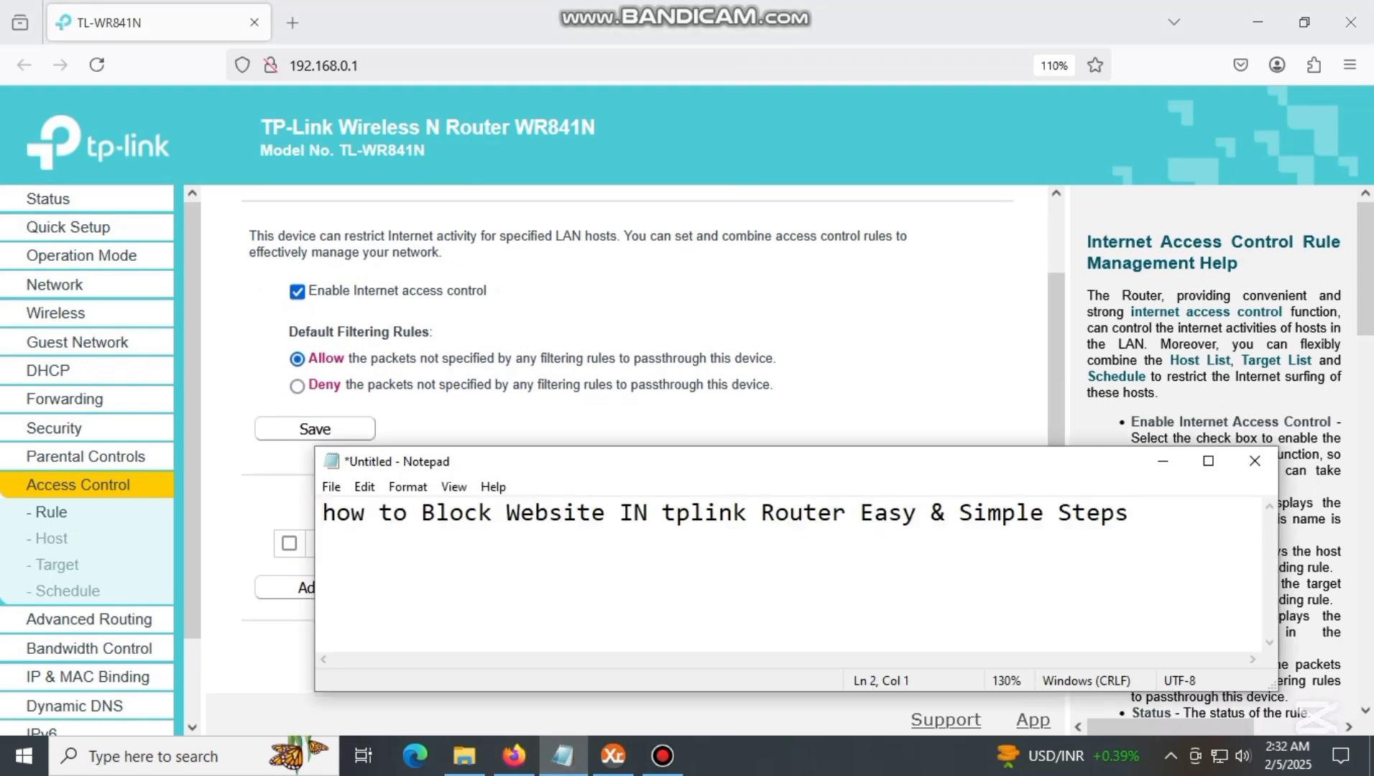
pyautogui.write('cretae')
pyautogui.press('BackSpace')
pyautogui.press('BackSpace')
pyautogui.press('BackSpace')
pyautogui.write('ate ')
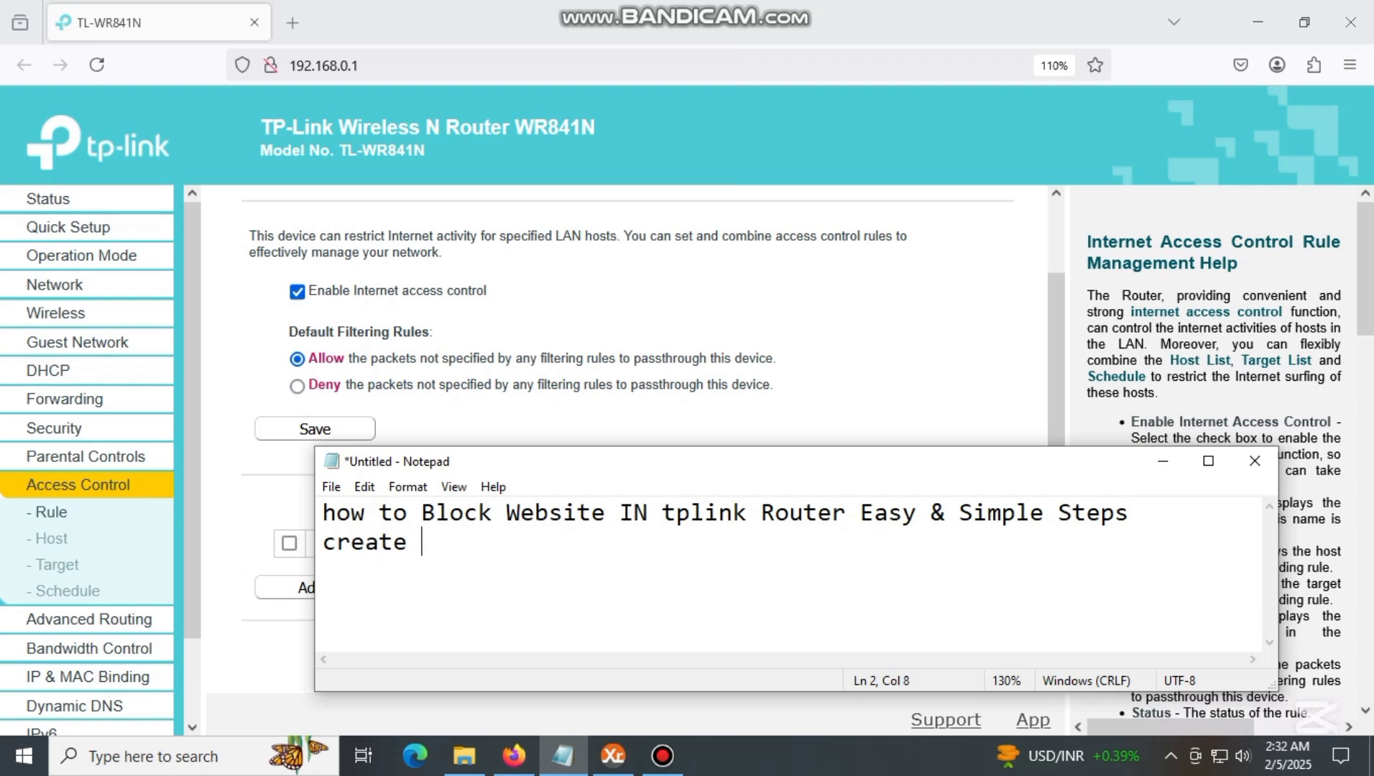
pyautogui.write('target ')
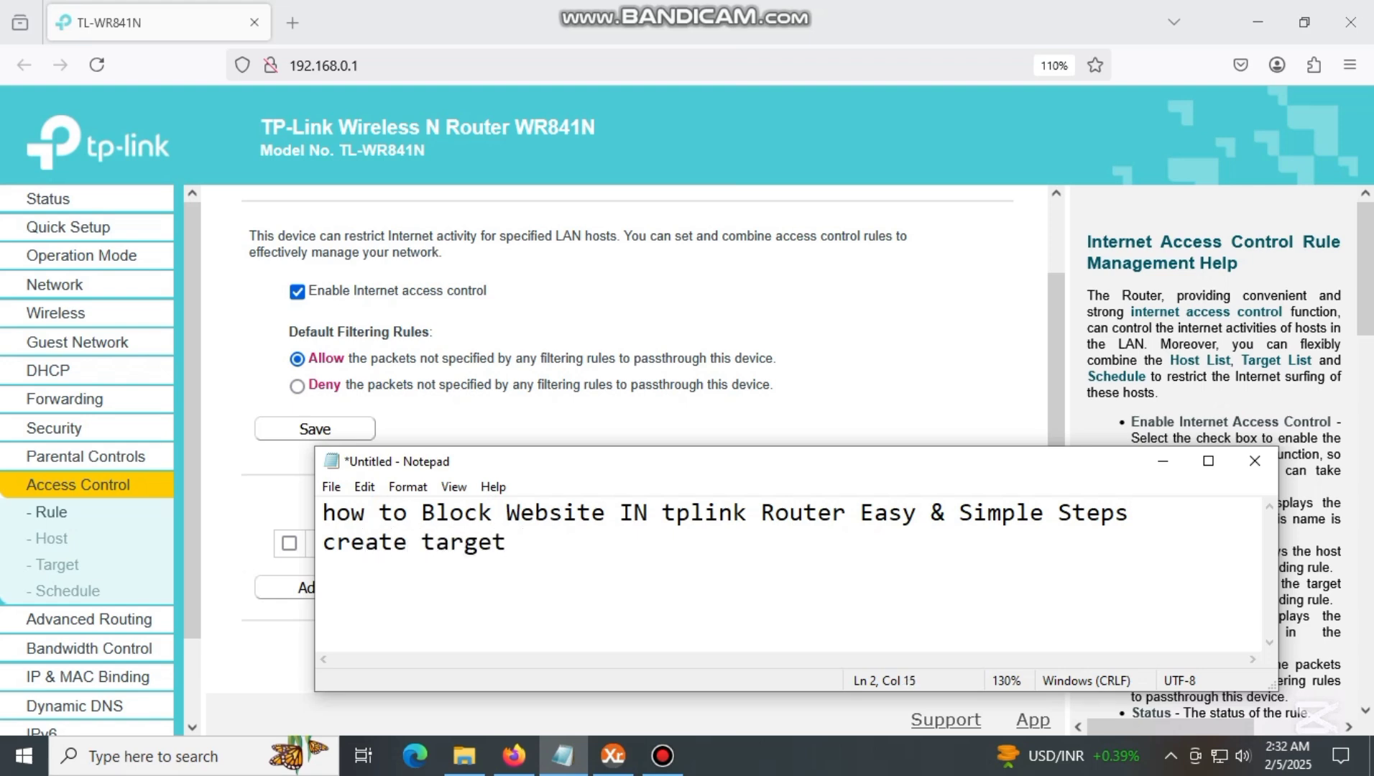
pyautogui.write('only')
# - Add and save a URL Address target described 'youtube' with URL 'youtube'
pyautogui.click(515, 756)
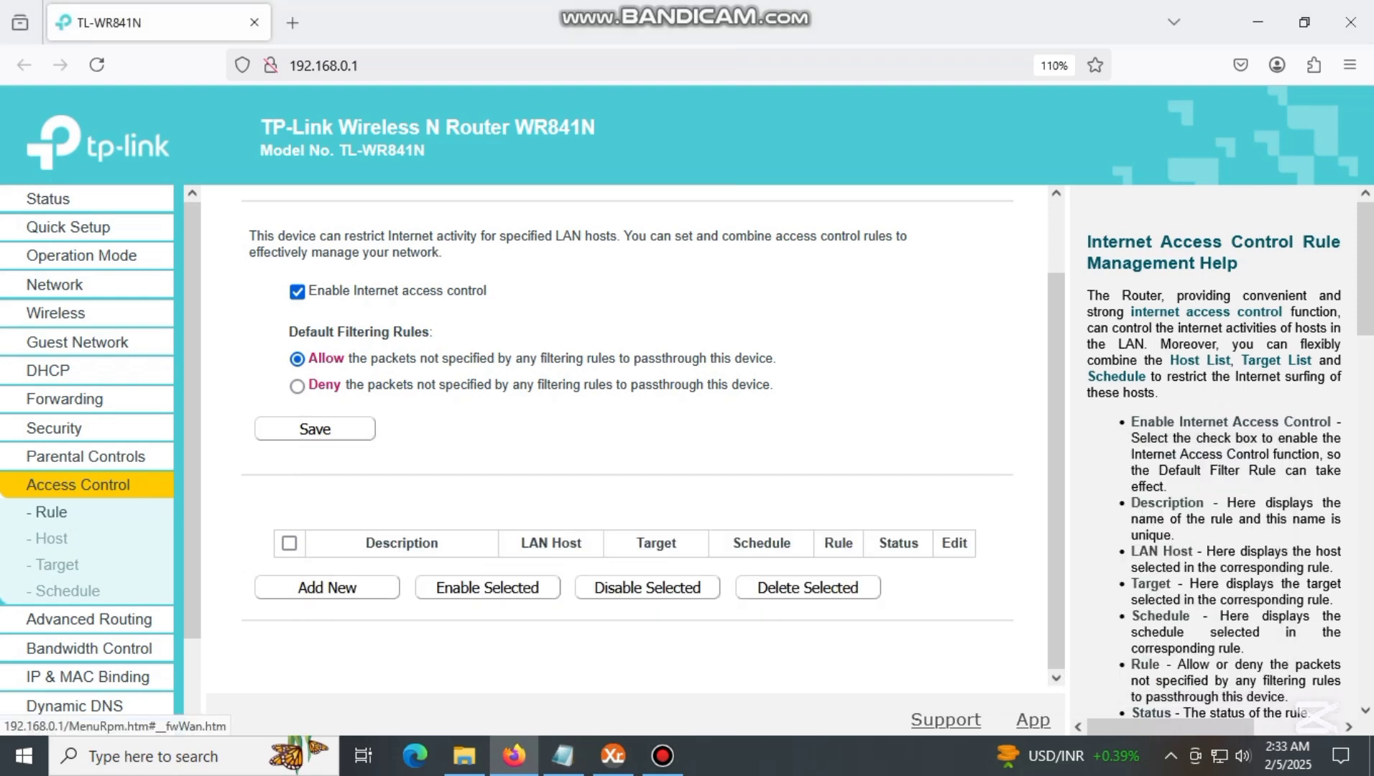
pyautogui.click(56, 564)
pyautogui.click(328, 375)
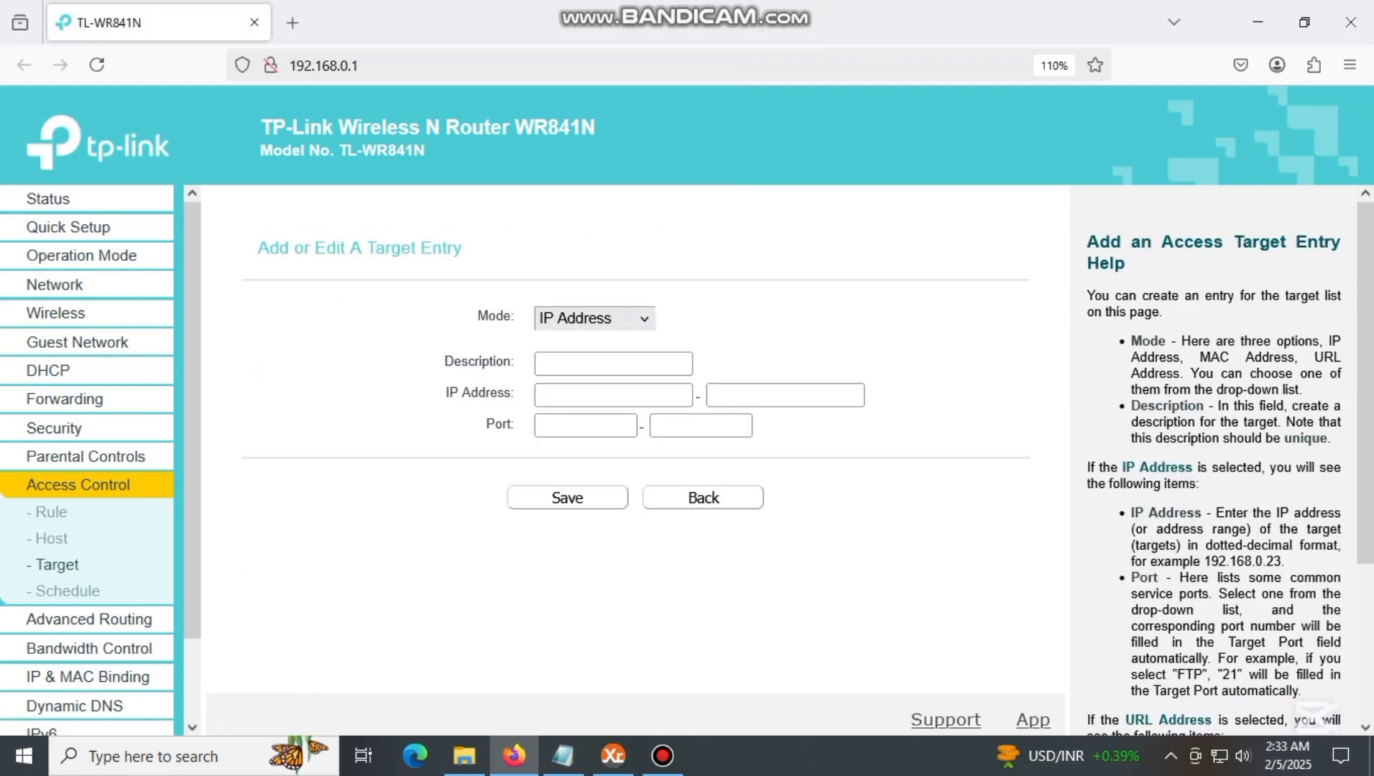
pyautogui.click(594, 317)
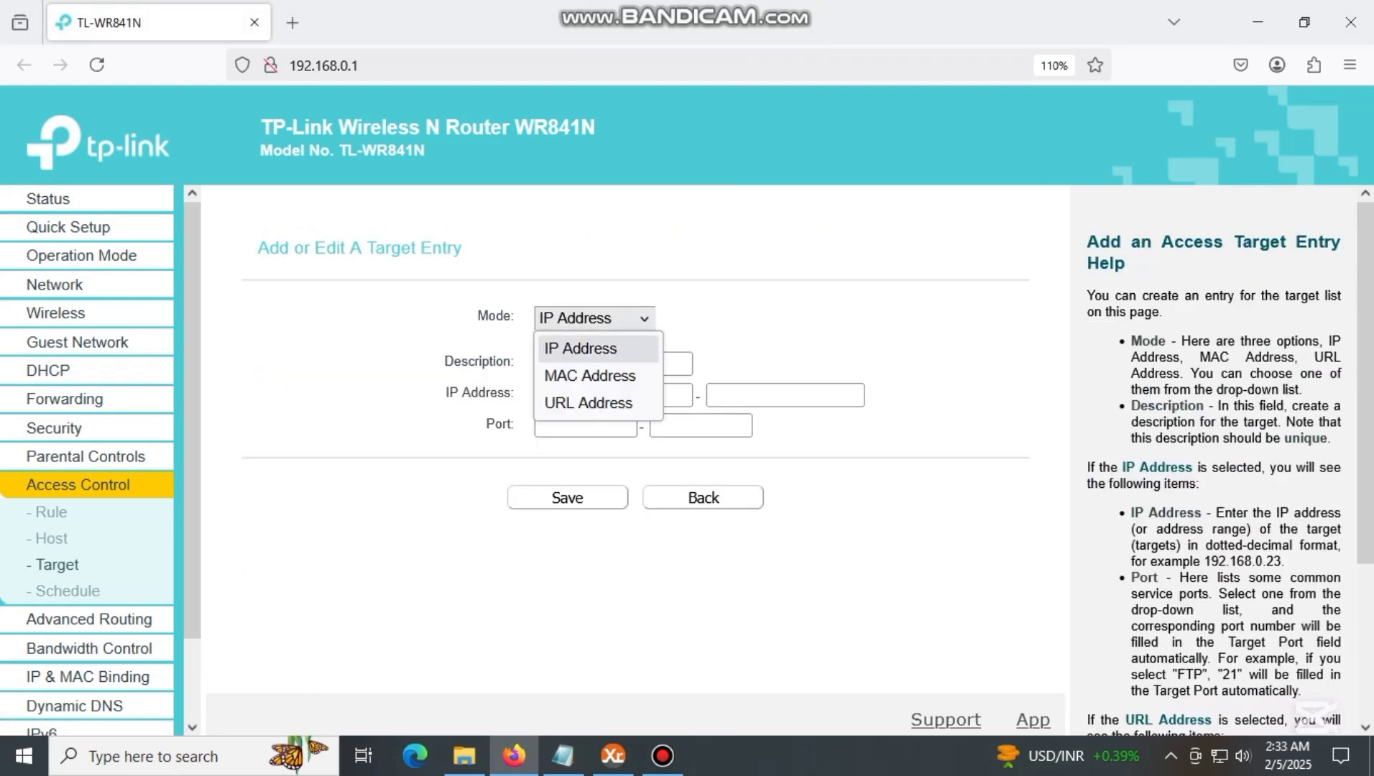
pyautogui.click(590, 400)
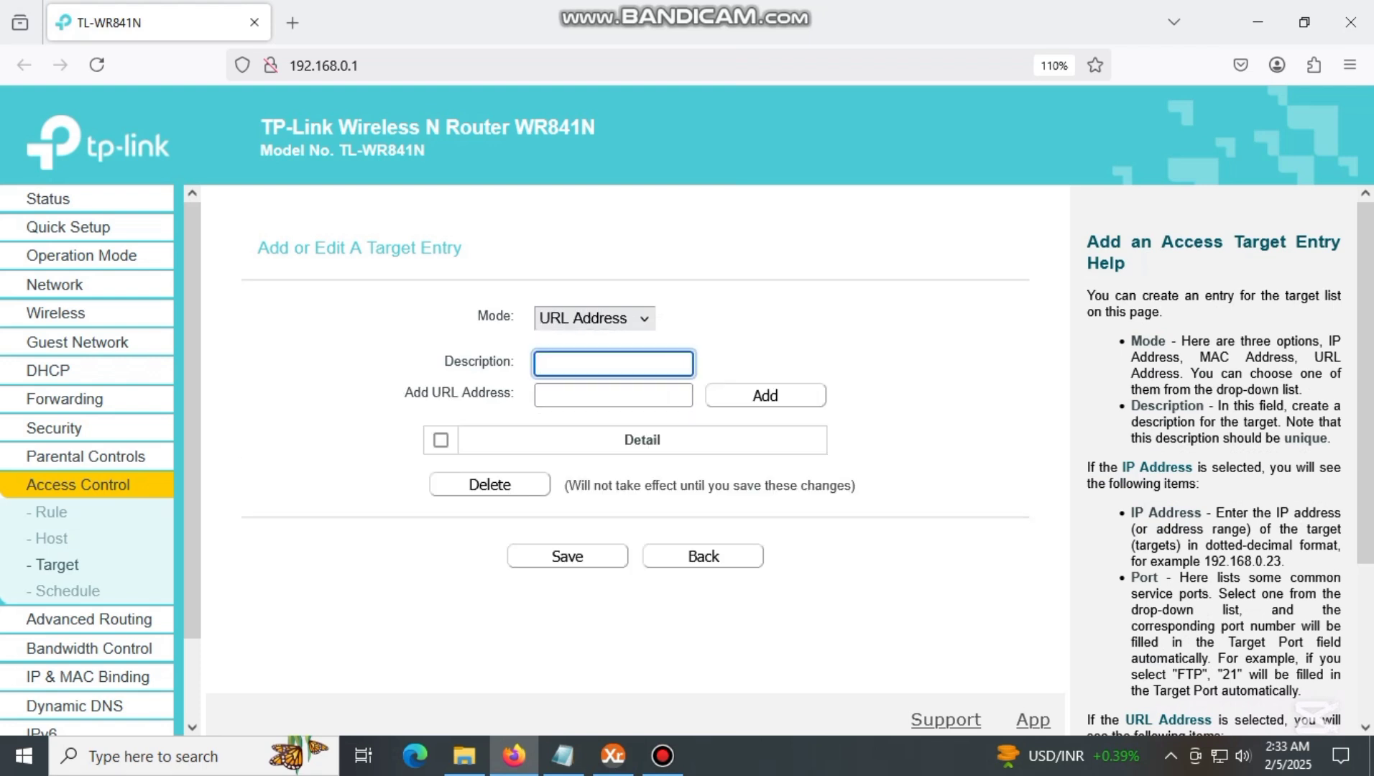
pyautogui.write('youtube')
pyautogui.press('Tab')
pyautogui.write('youtube')
pyautogui.click(765, 395)
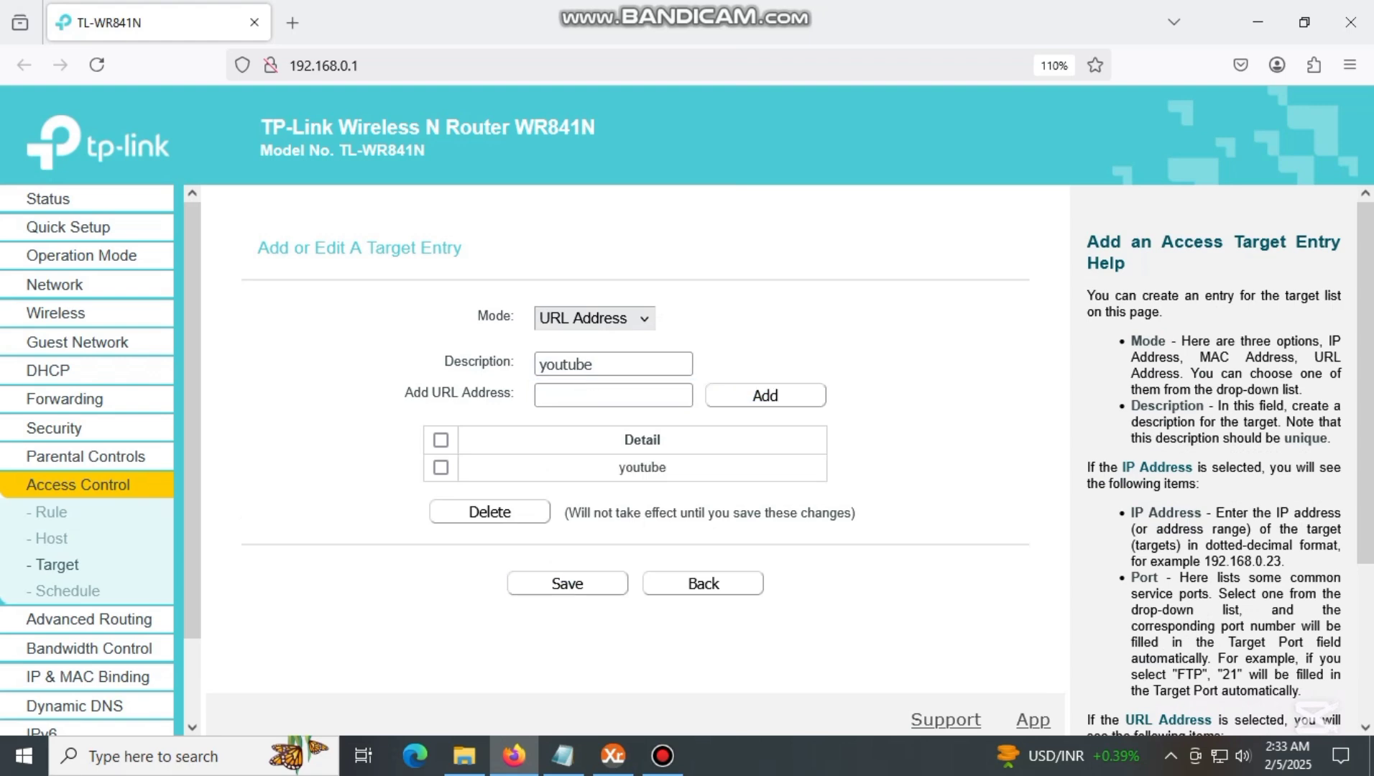
pyautogui.click(439, 440)
# - Start a new access control rule and fix typos in its name
pyautogui.click(567, 583)
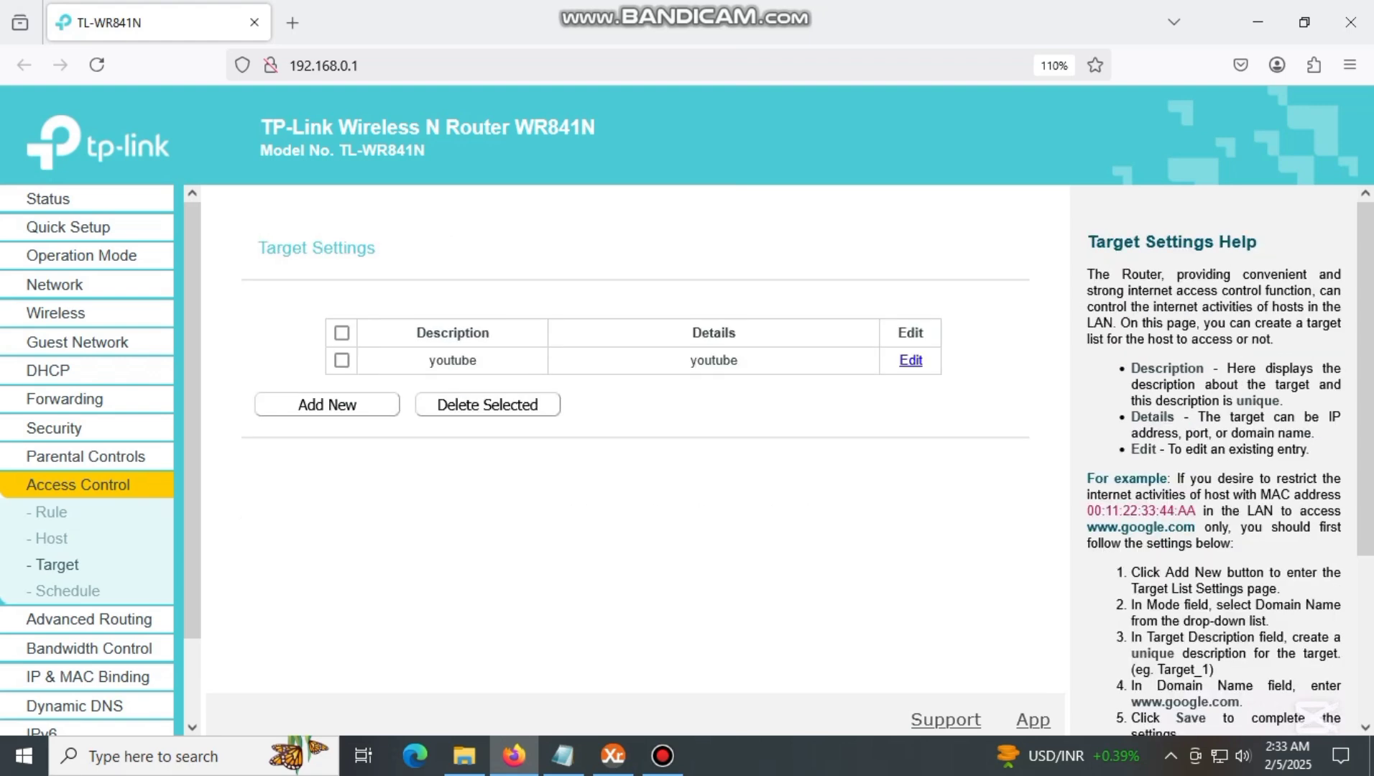
pyautogui.click(50, 512)
pyautogui.scroll(-1, 633, 461)
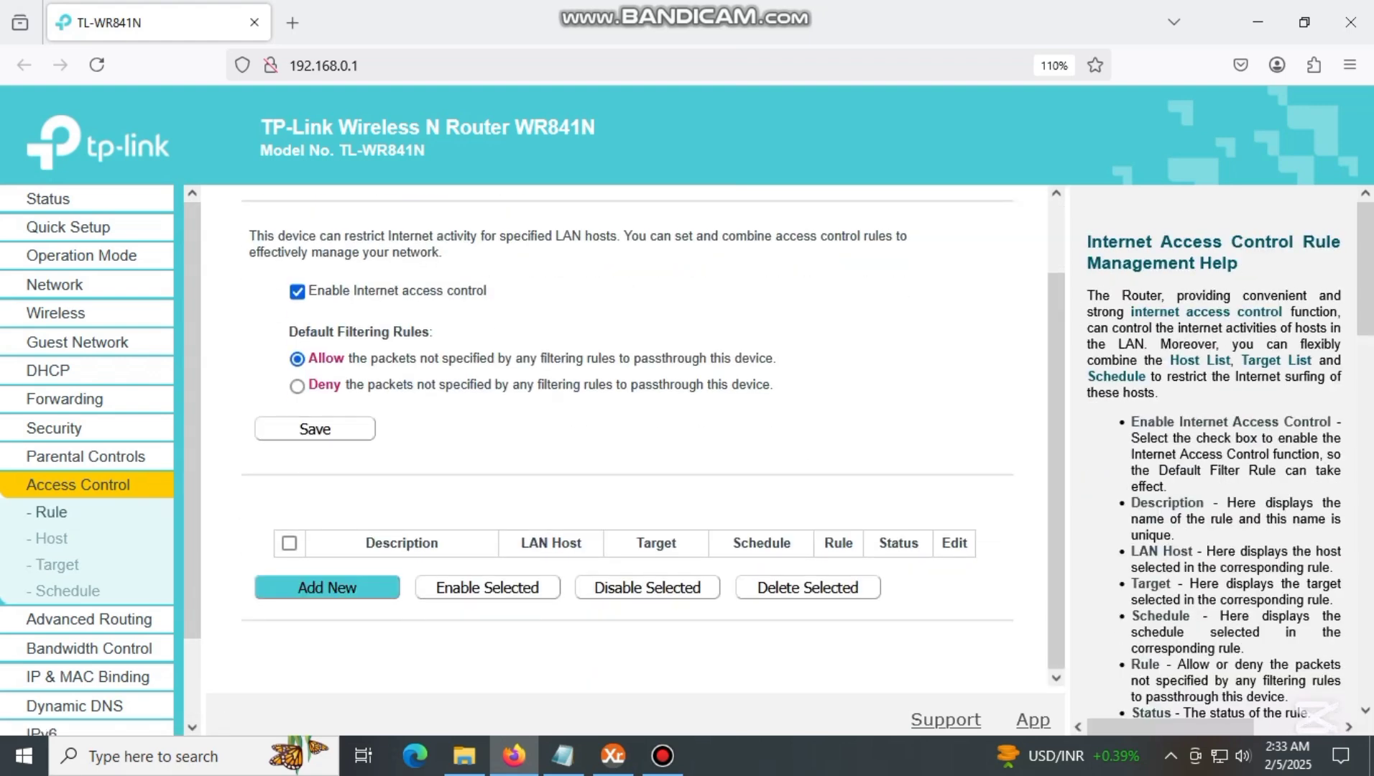
pyautogui.click(326, 587)
pyautogui.write('you')
pyautogui.press('BackSpace')
pyautogui.press('BackSpace')
pyautogui.press('BackSpace')
pyautogui.write('bloack')
pyautogui.press('BackSpace')
pyautogui.press('BackSpace')
pyautogui.press('BackSpace')
pyautogui.write('ck ')
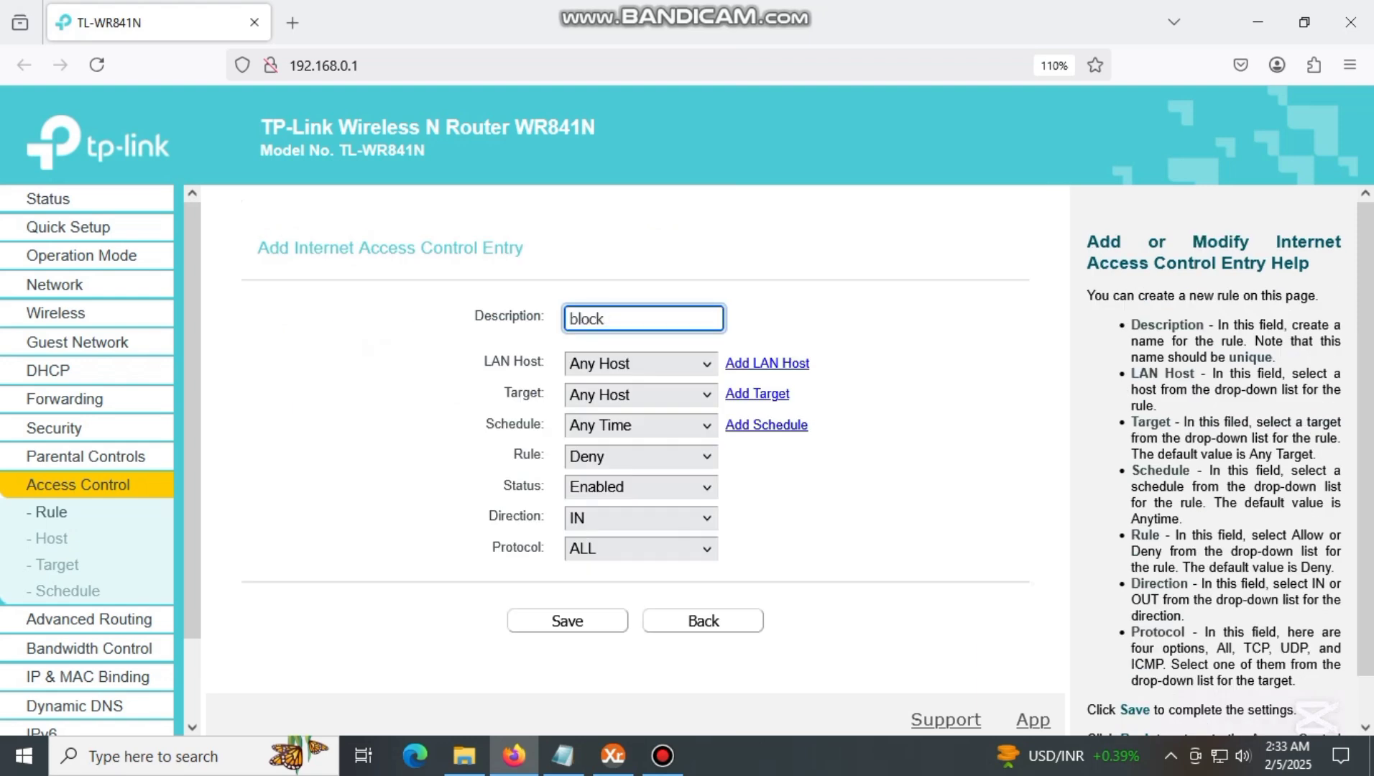
pyautogui.write('website')
# - Choose youtube as the rule's target, leaving the schedule at Any Time
pyautogui.click(639, 394)
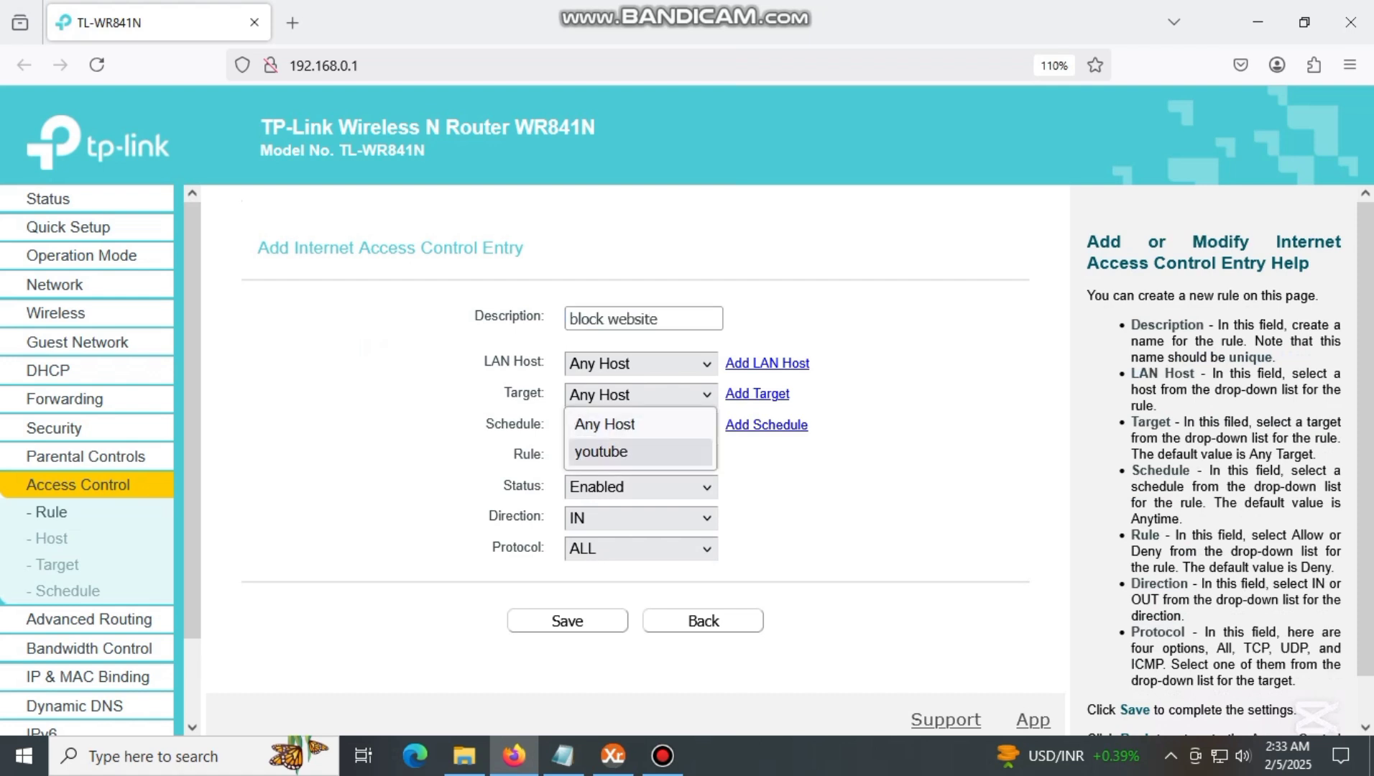
pyautogui.click(601, 450)
pyautogui.click(640, 424)
pyautogui.click(640, 454)
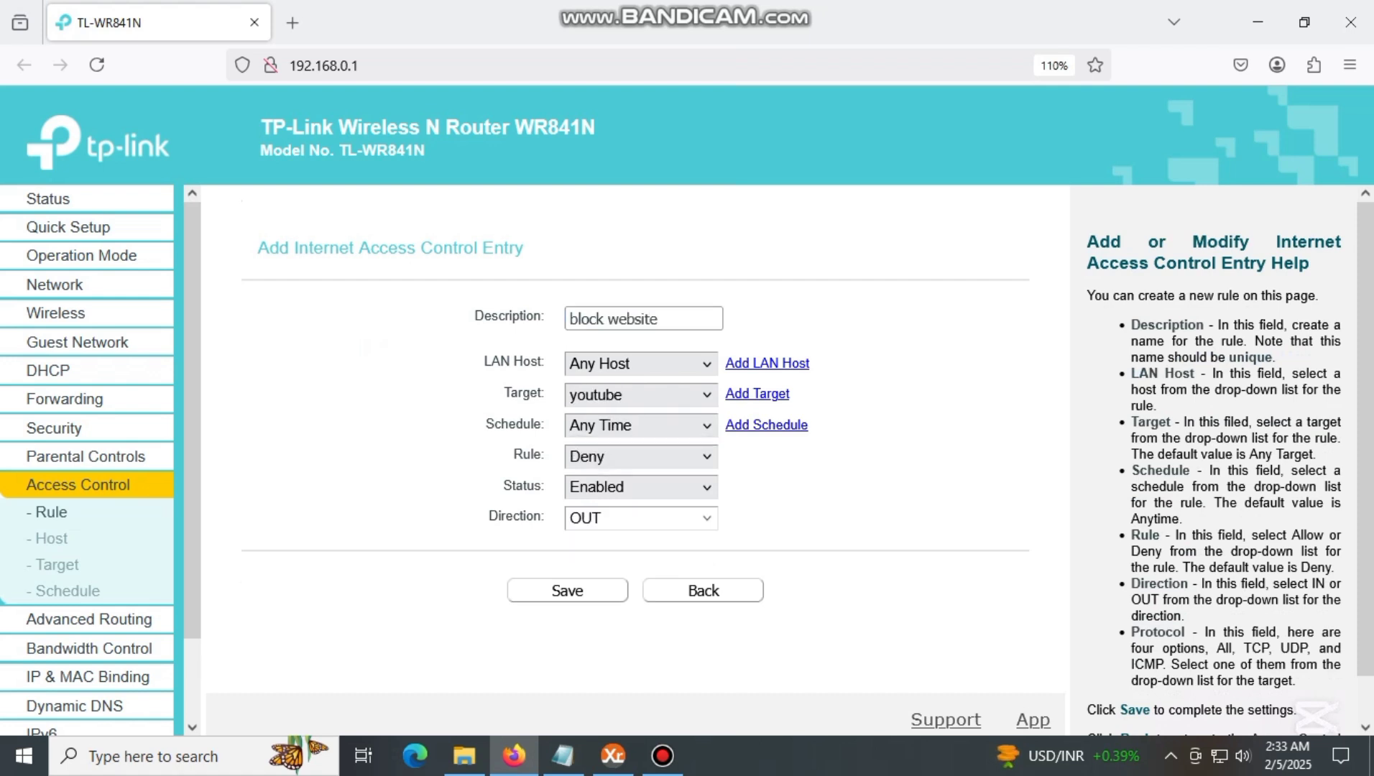
# - Create and save a schedule named 'time' covering every day 00:00–24:00
pyautogui.click(765, 425)
pyautogui.click(328, 377)
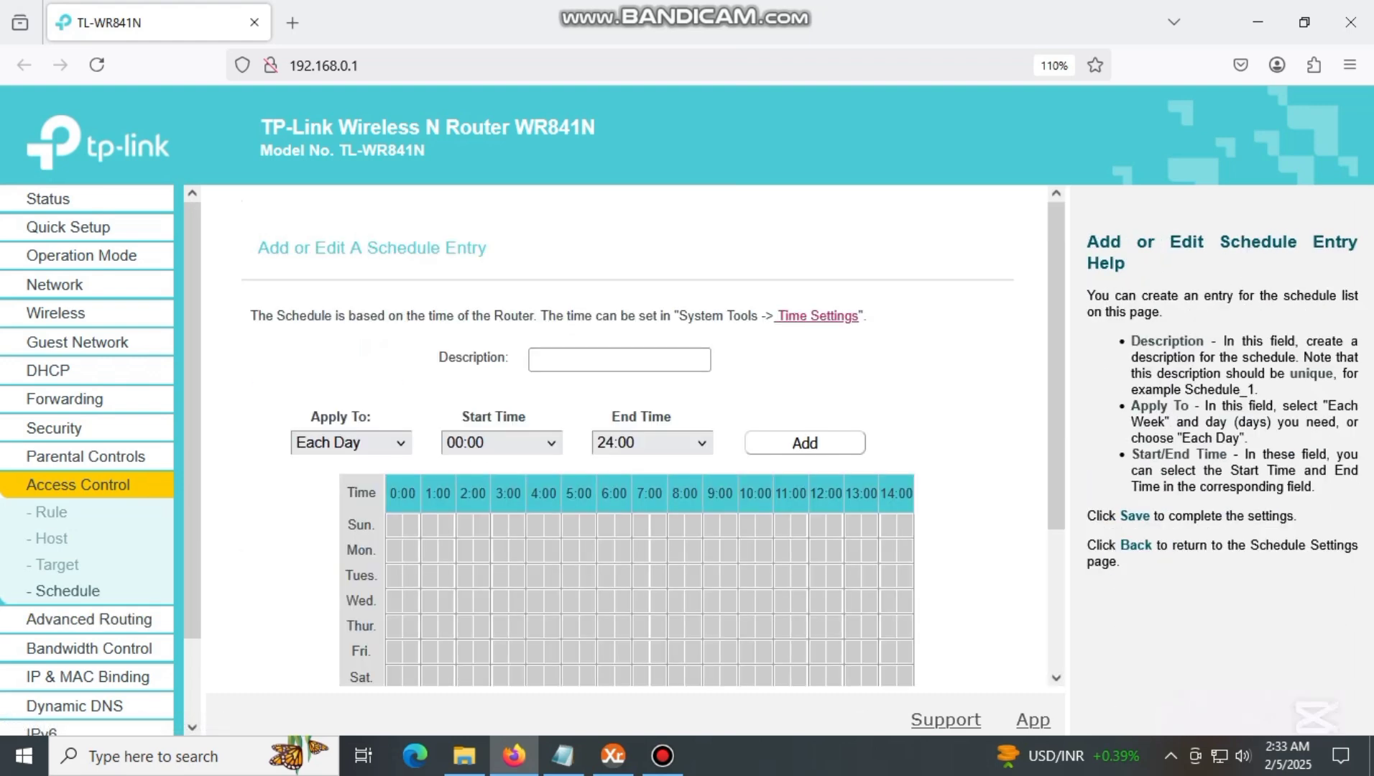
pyautogui.scroll(-2, 628, 429)
pyautogui.click(619, 238)
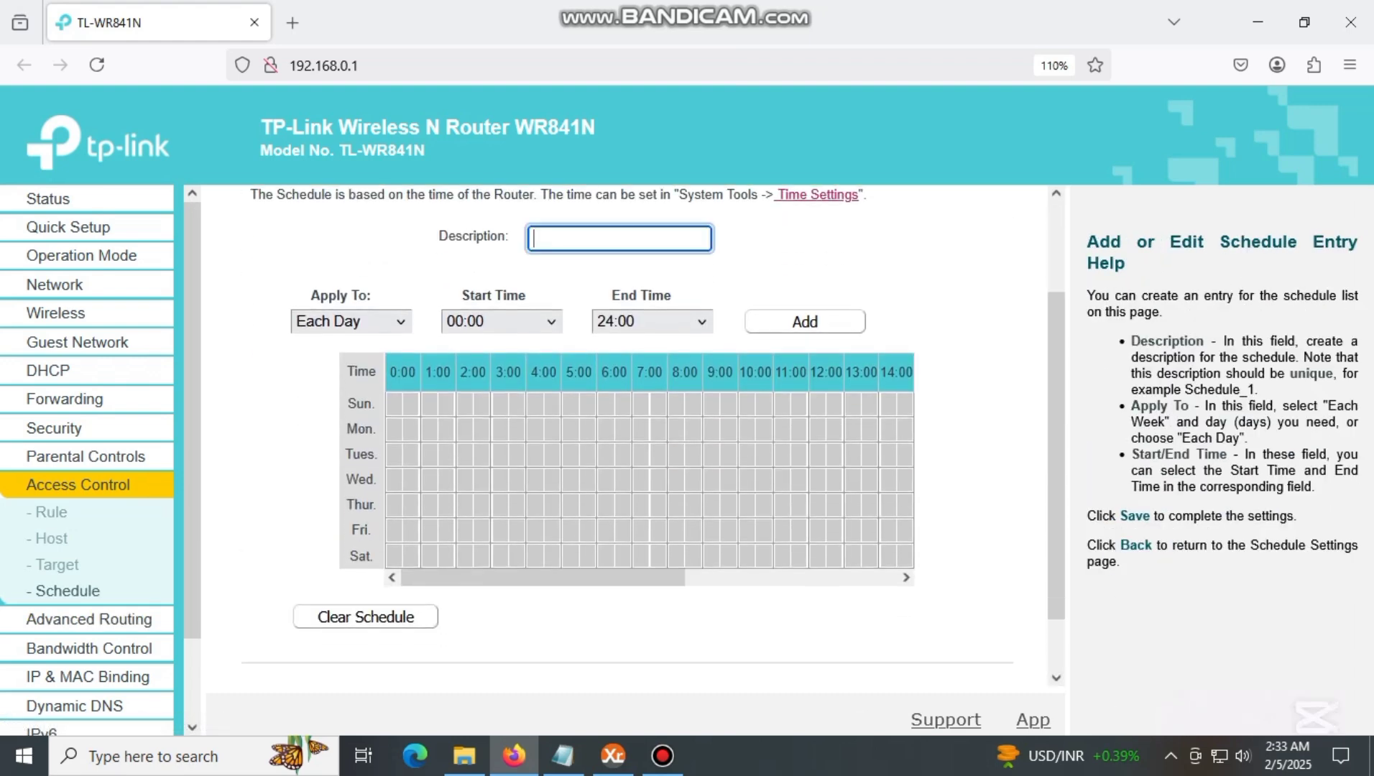
pyautogui.write('time')
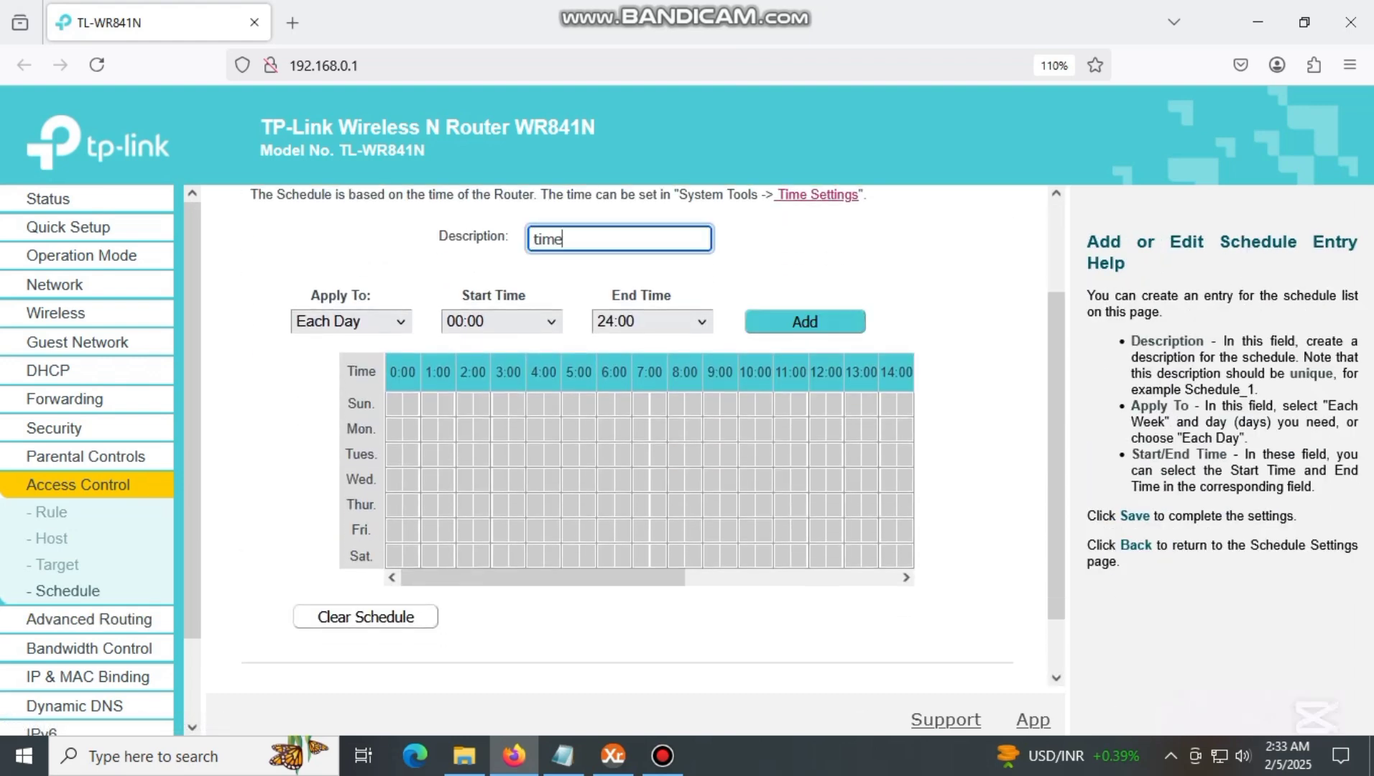
pyautogui.click(805, 322)
pyautogui.scroll(-1, 365, 616)
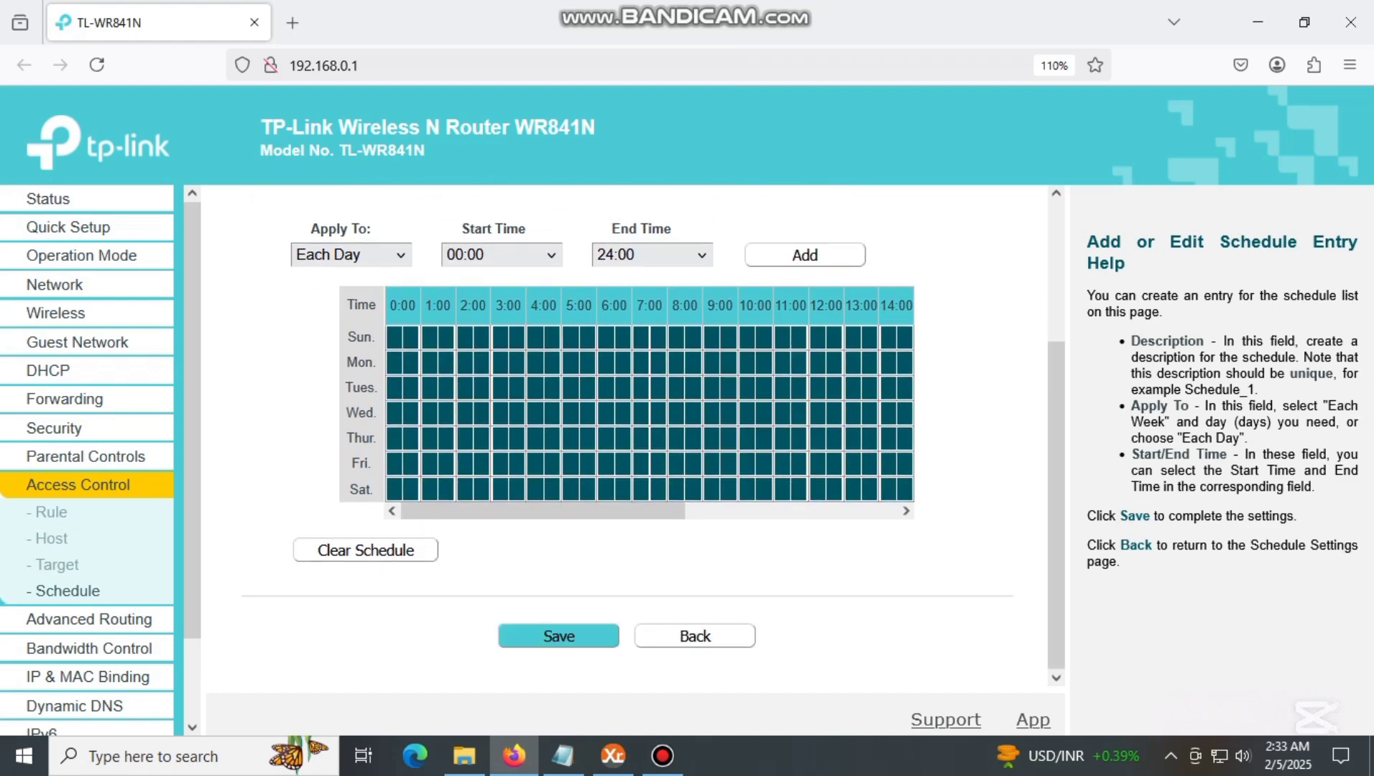
pyautogui.click(558, 636)
# - Add a rule with target youtube, schedule 'time' and Deny, and save it
pyautogui.click(50, 512)
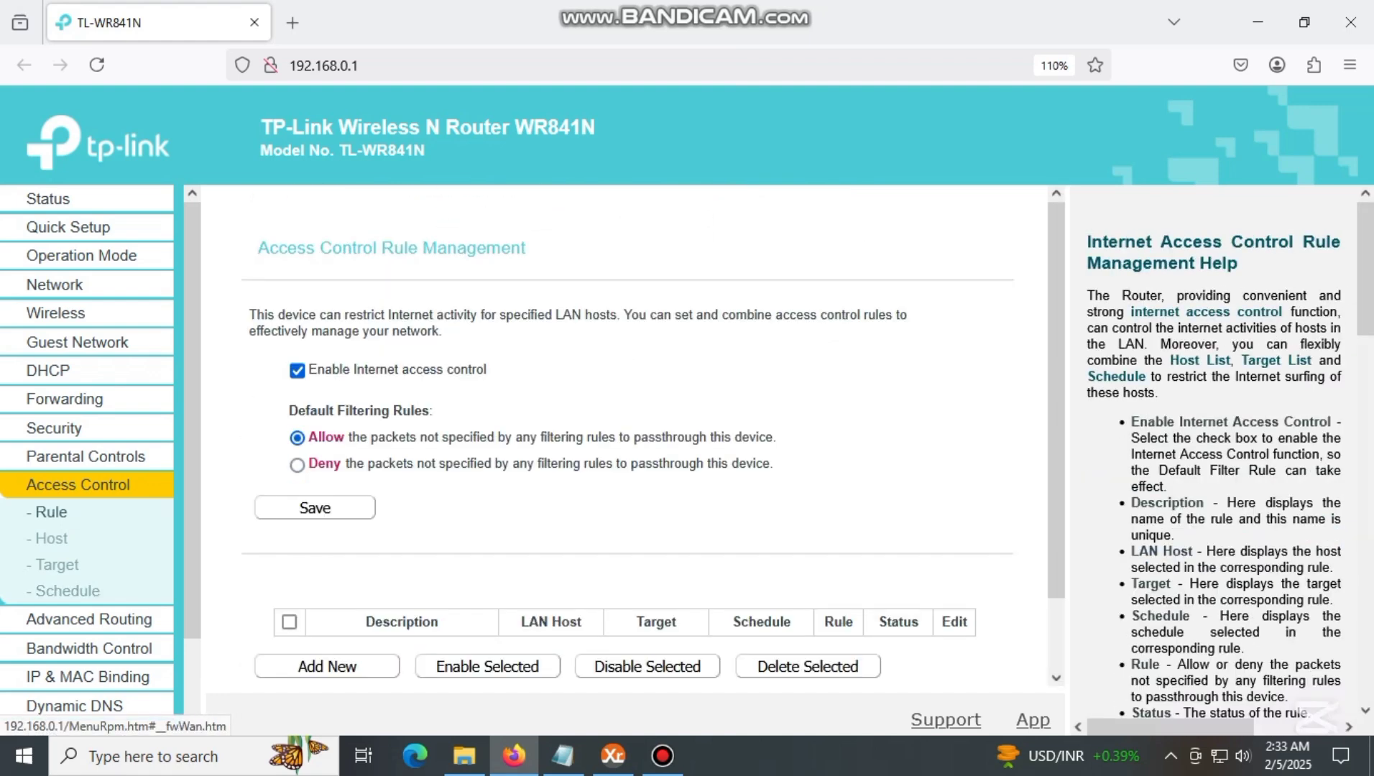
pyautogui.scroll(-1, 644, 429)
pyautogui.click(327, 584)
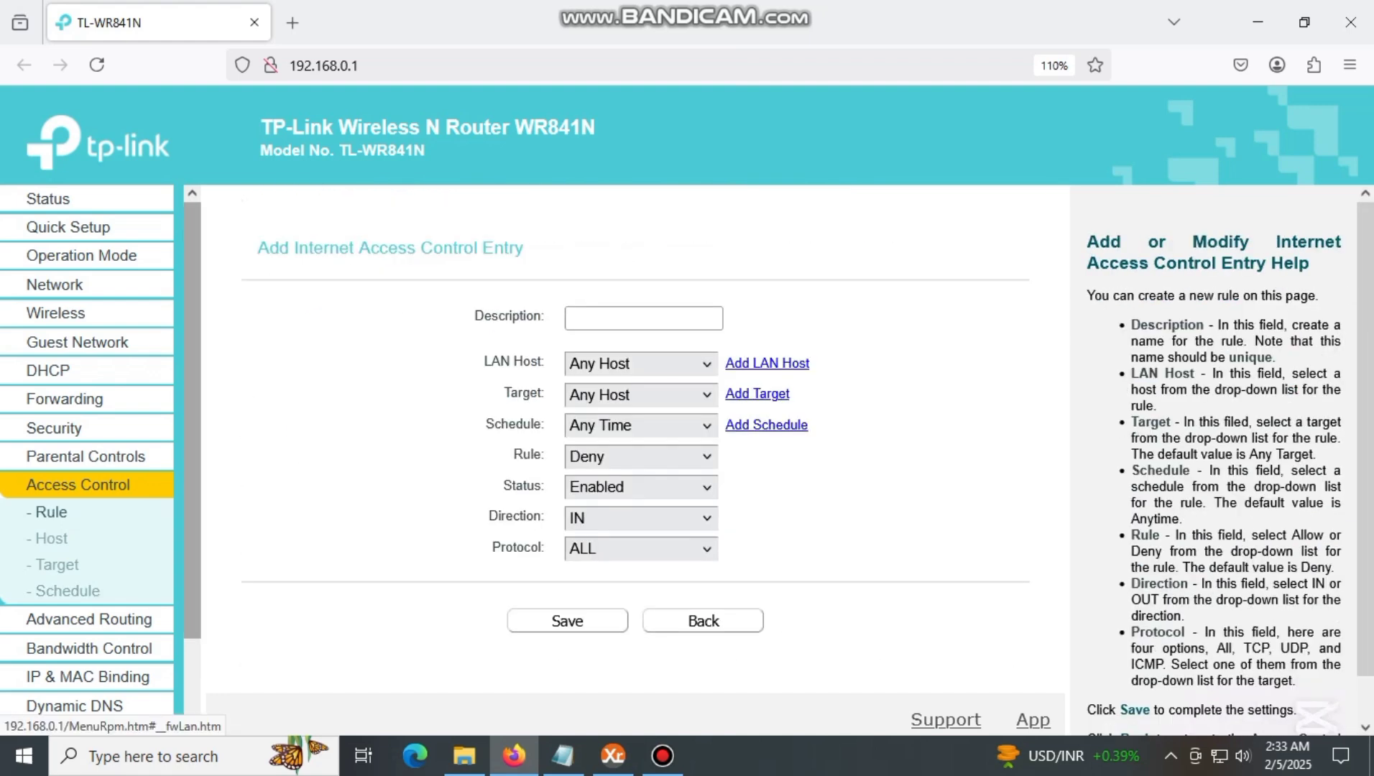
pyautogui.write('Block Websites')
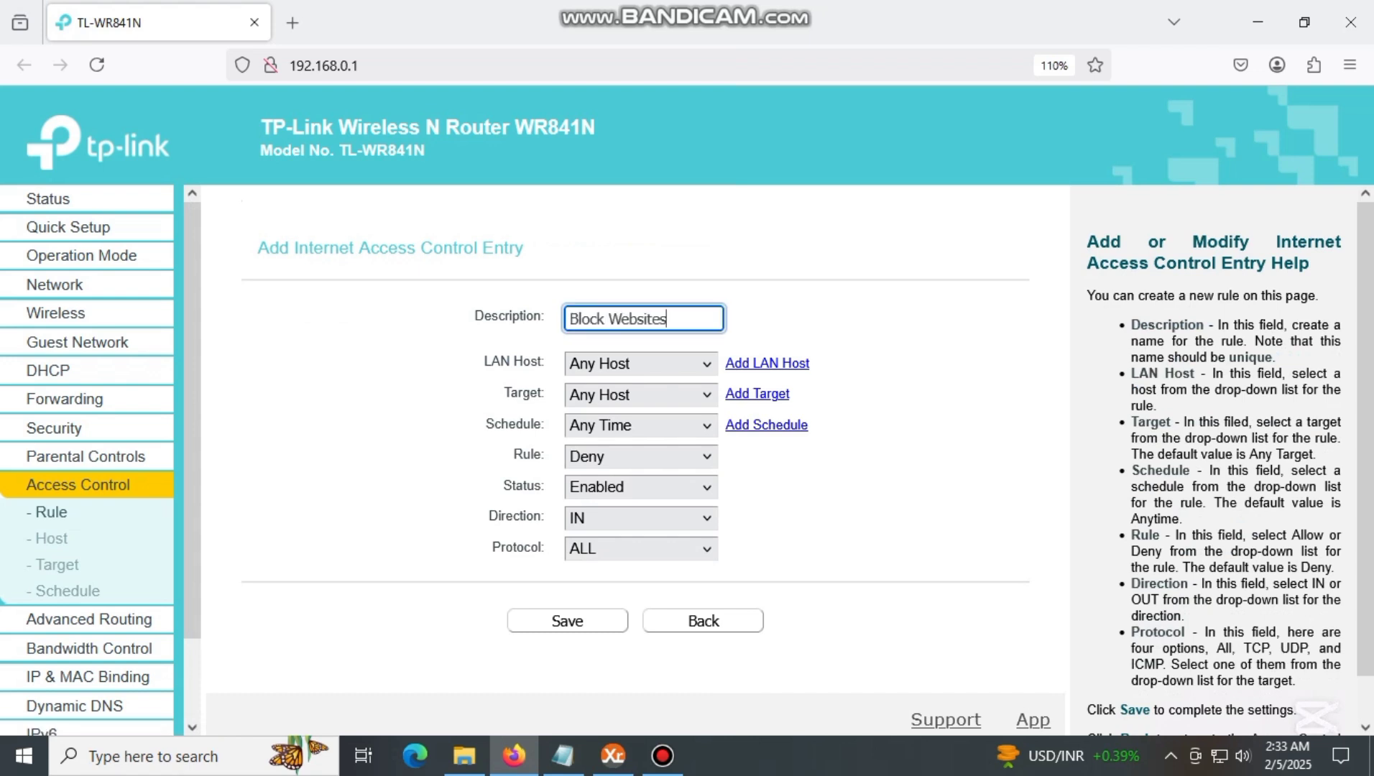
pyautogui.click(641, 394)
pyautogui.click(601, 450)
pyautogui.click(641, 424)
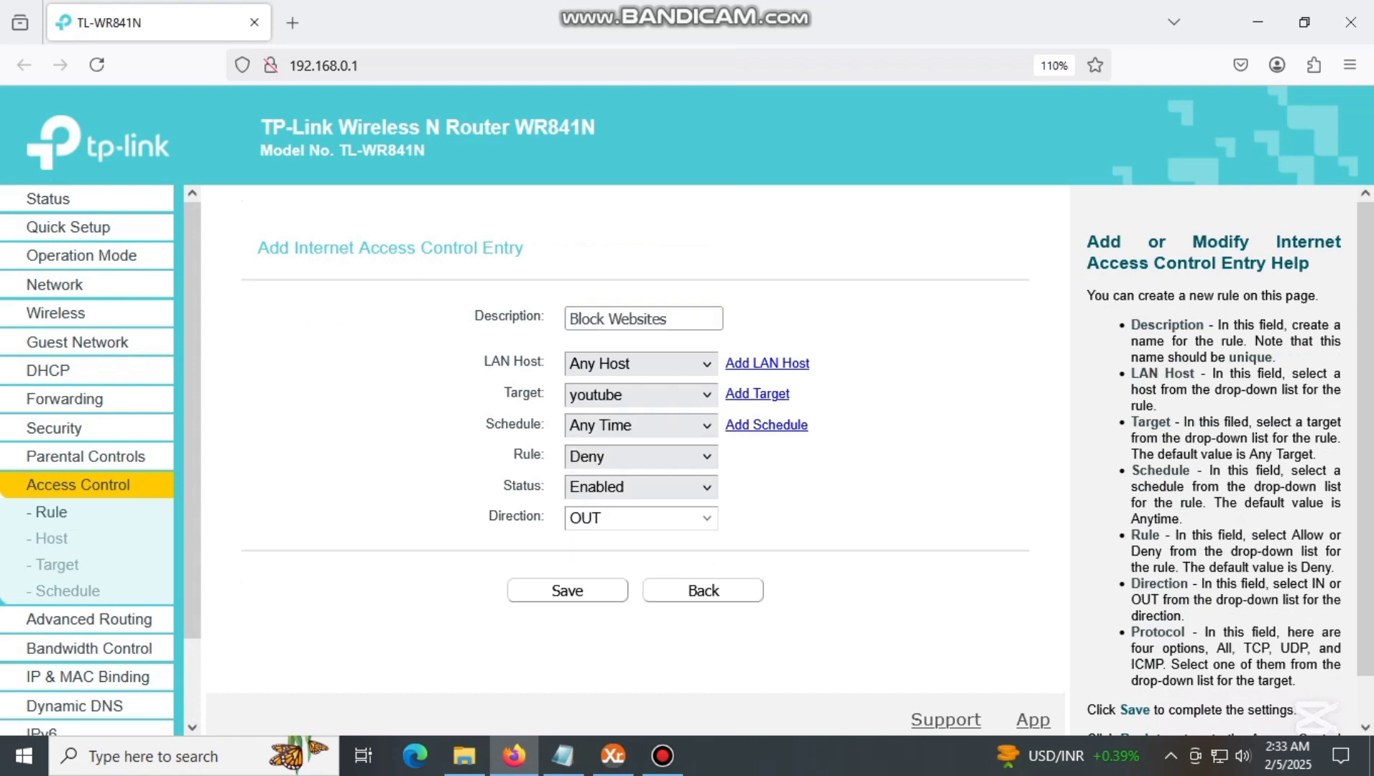
pyautogui.click(588, 482)
pyautogui.click(641, 455)
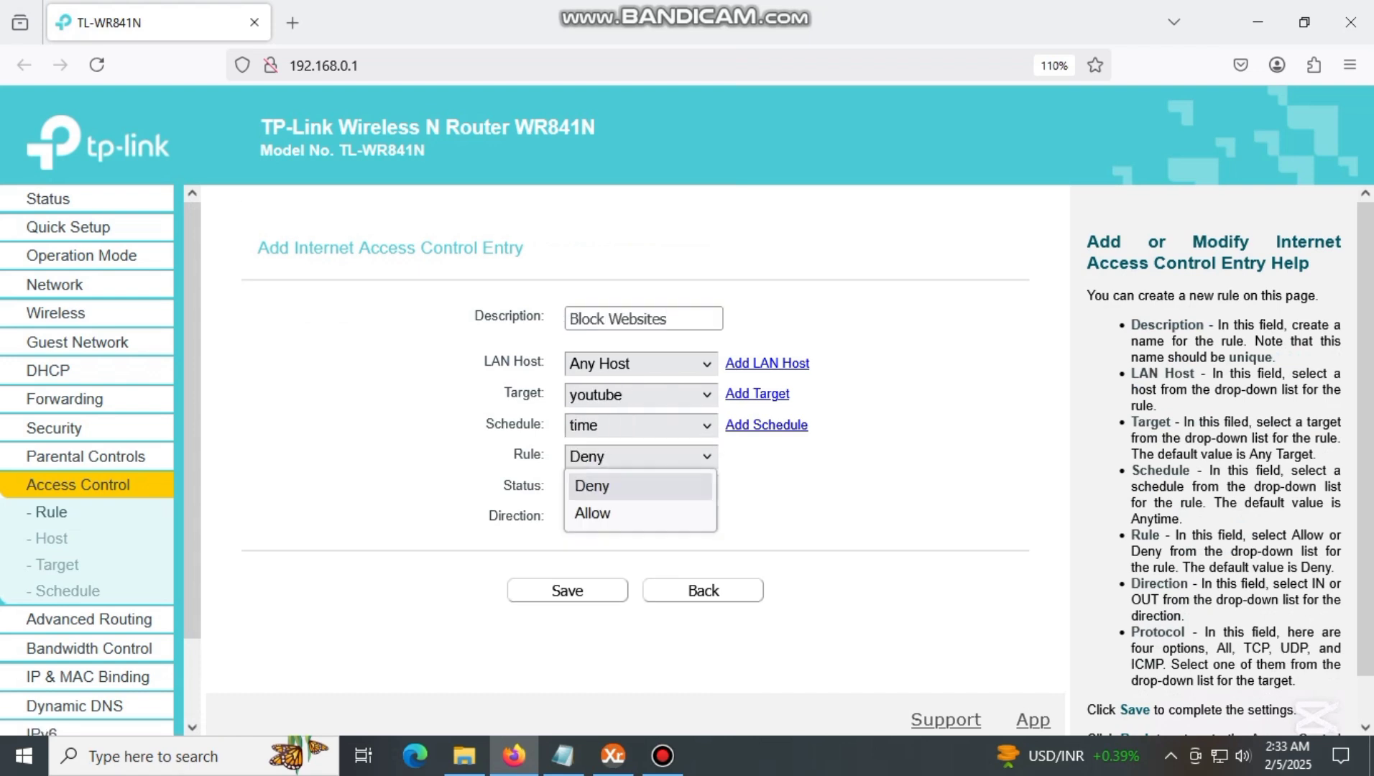
pyautogui.click(592, 486)
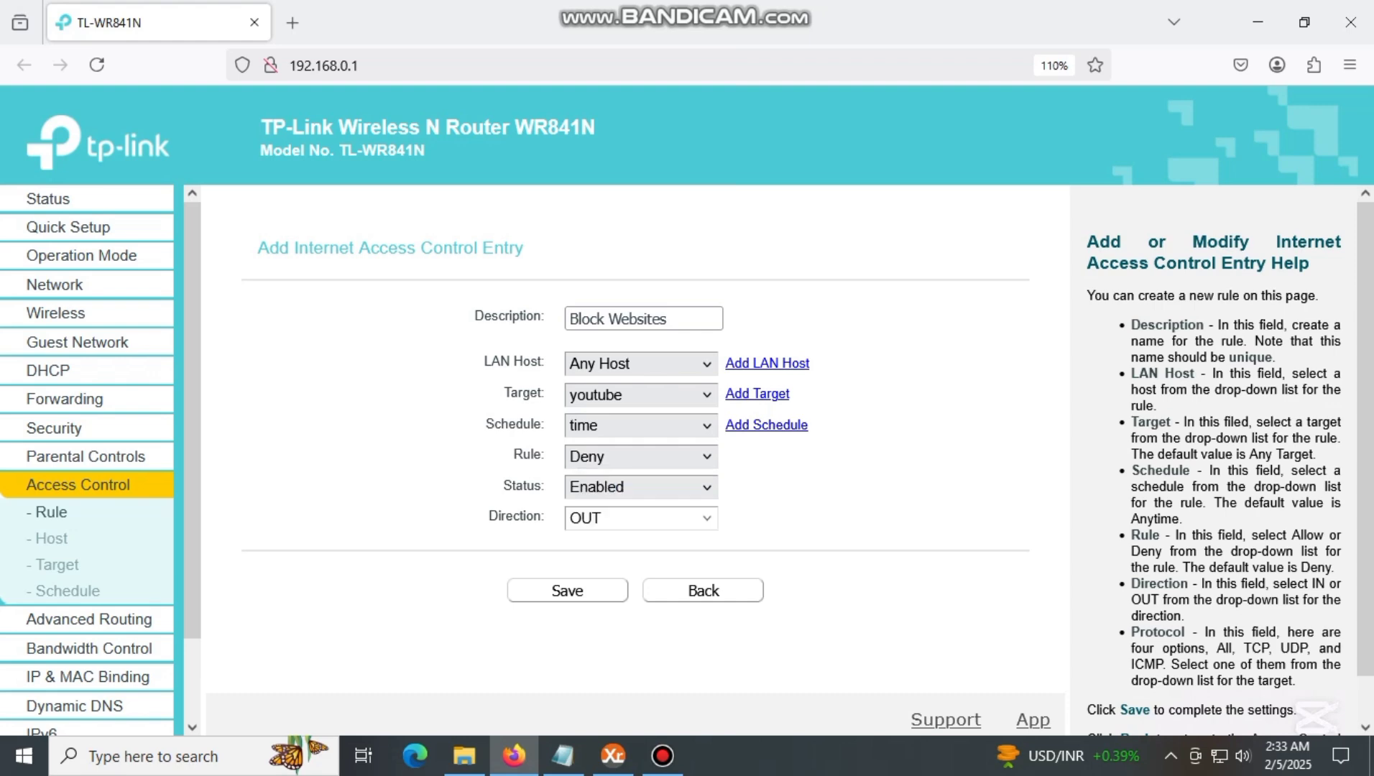
pyautogui.click(567, 591)
pyautogui.scroll(-2, 628, 429)
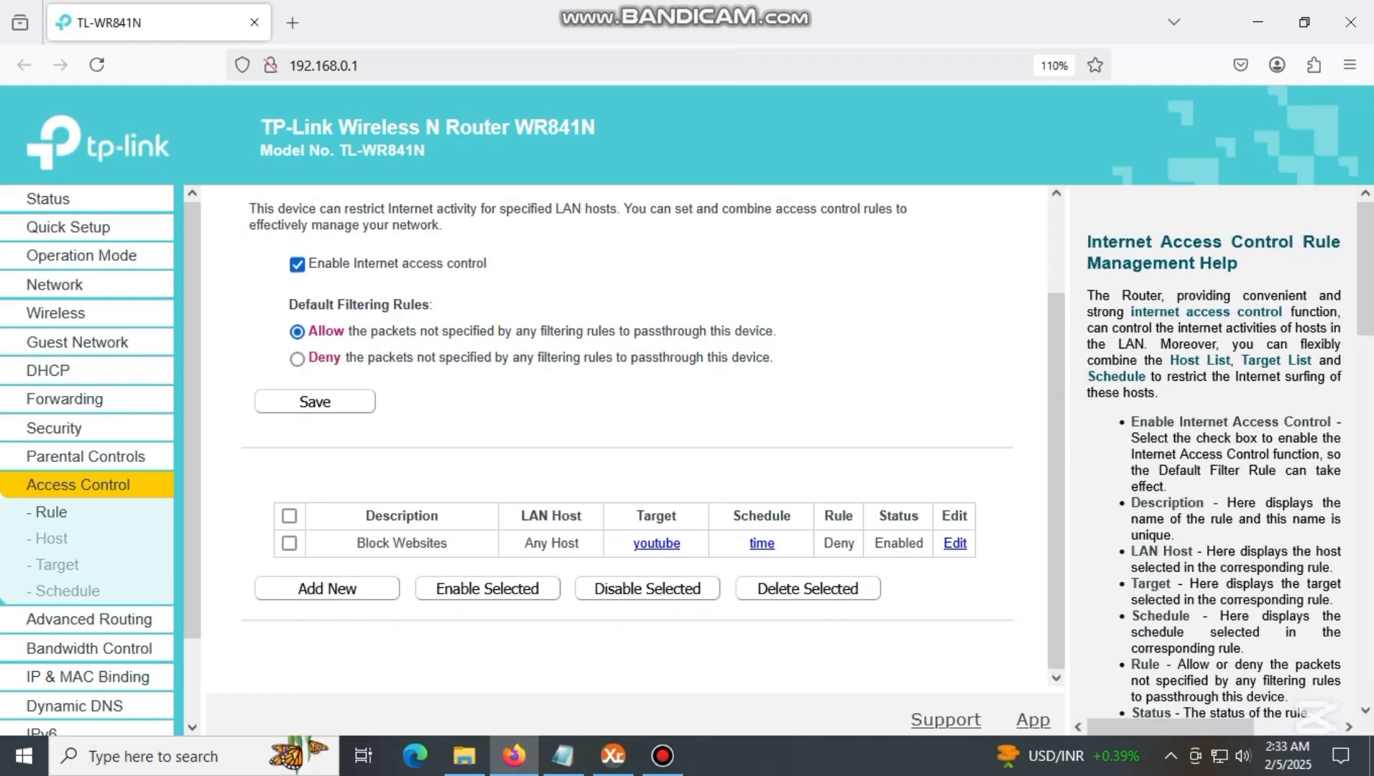
# - Restore Notepad and add the lines 'that it ok' and 'reboot router'
pyautogui.click(562, 756)
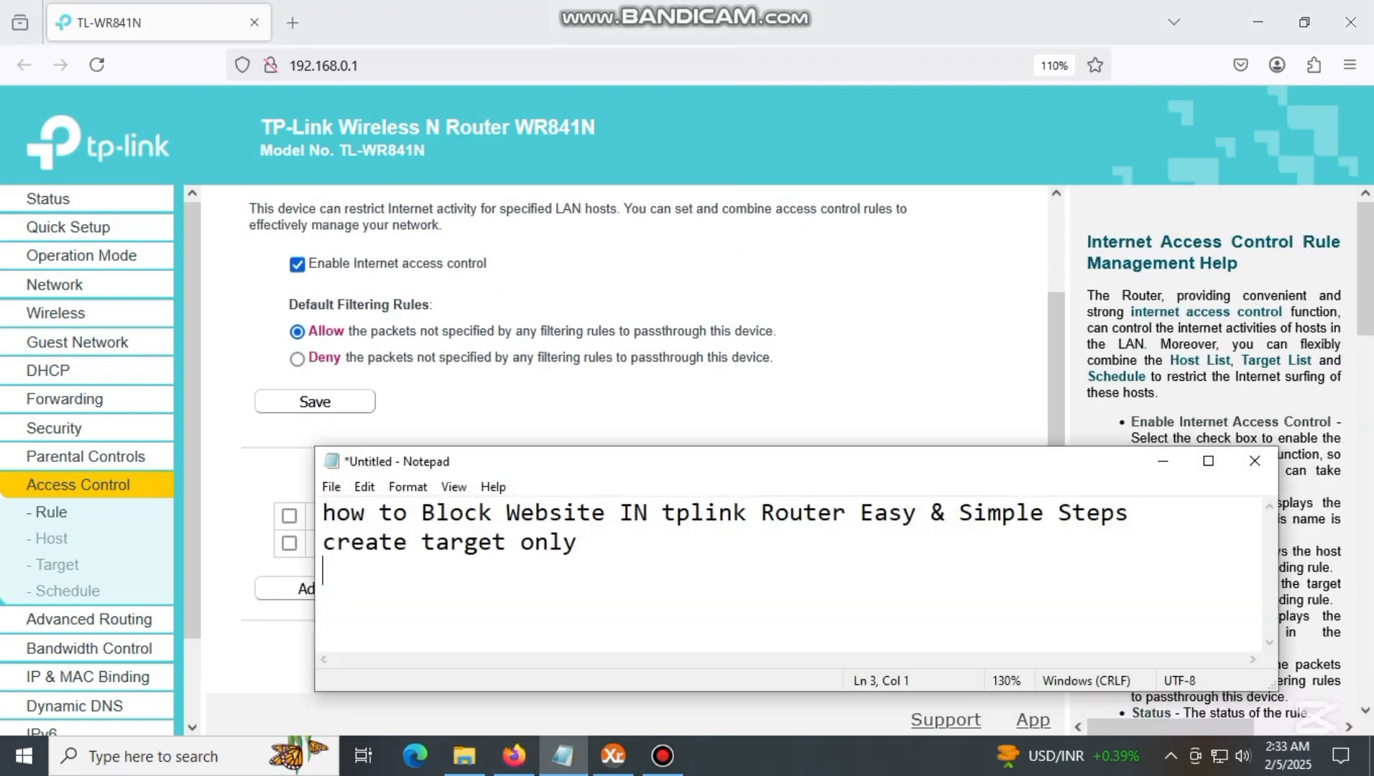
pyautogui.write('that ')
pyautogui.write('it ok')
pyautogui.press('Return')
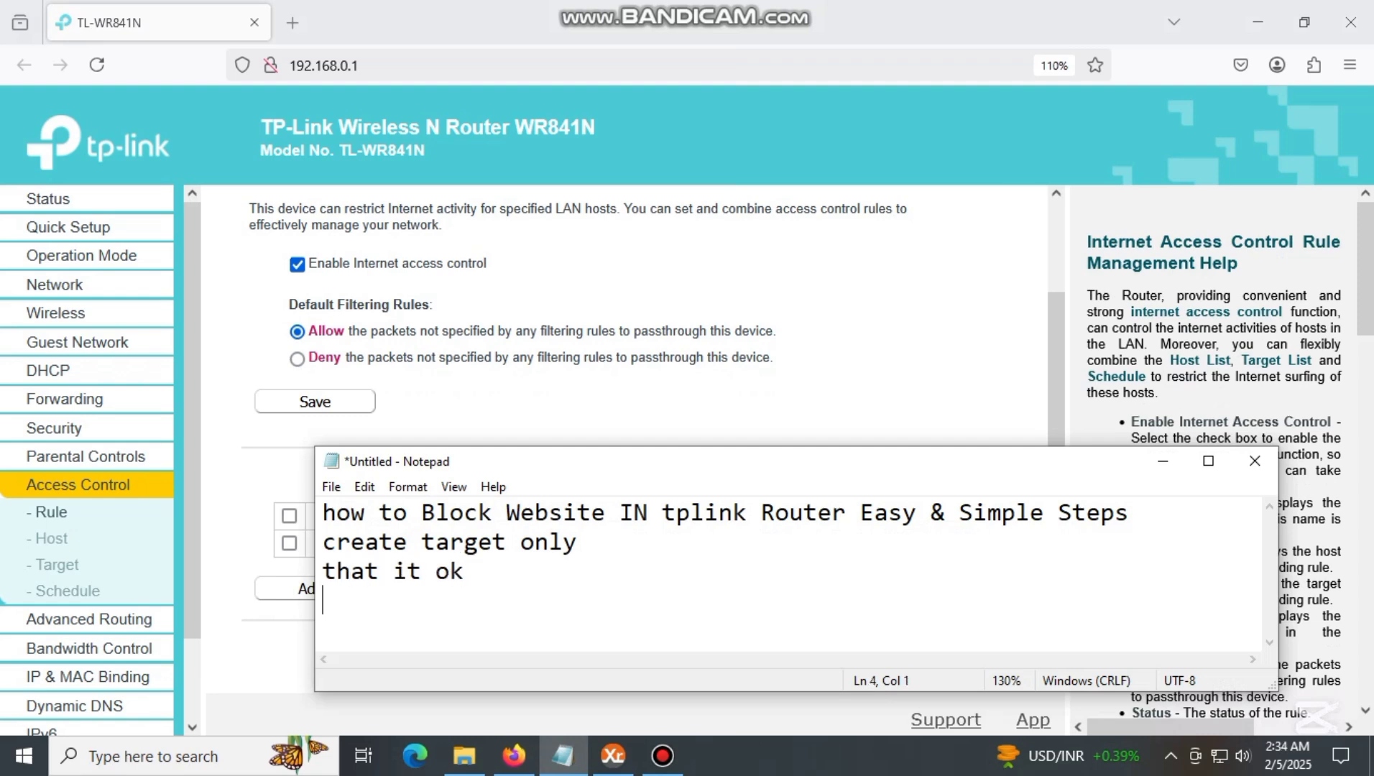
pyautogui.write('reboot ')
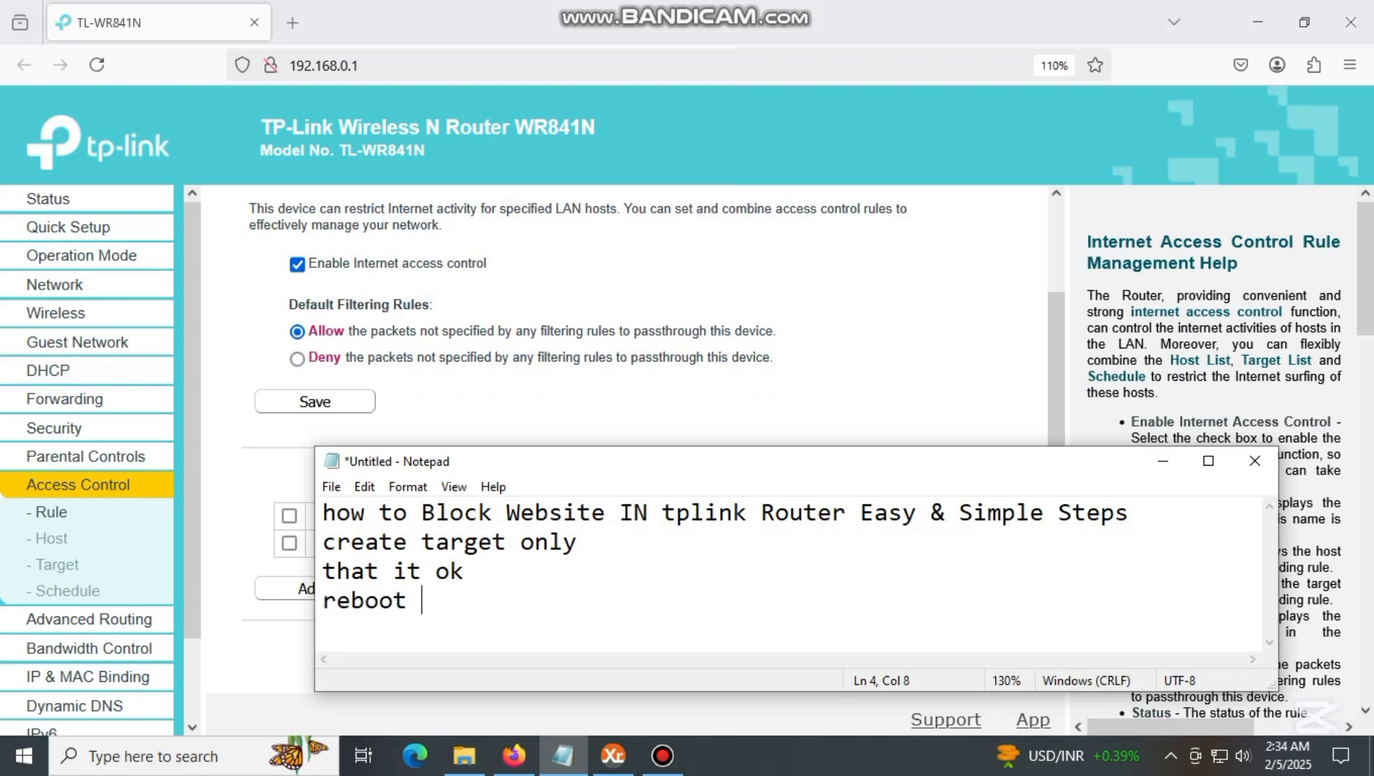
pyautogui.write('router')
pyautogui.press('Return')
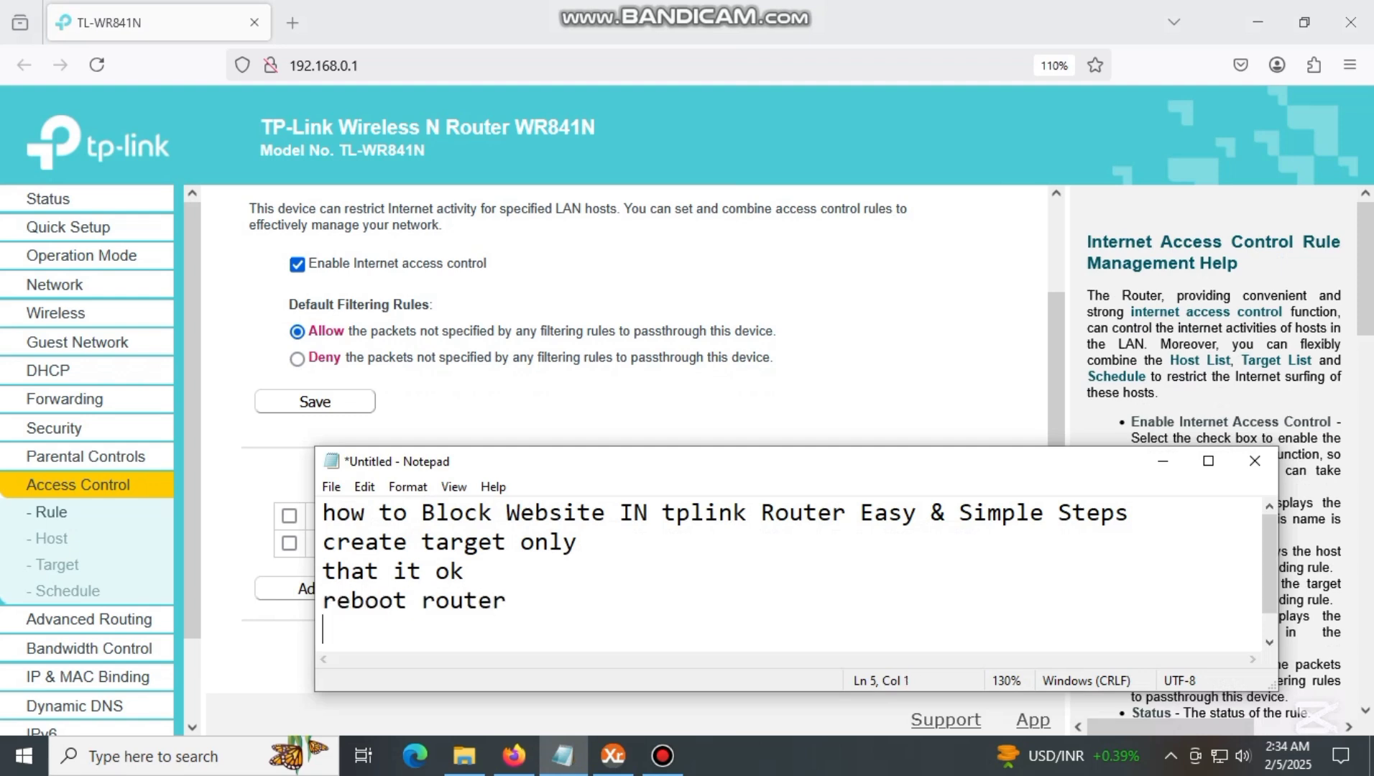
# - Hide Notepad and restart the router from System Tools > Reboot, confirming
pyautogui.click(1161, 461)
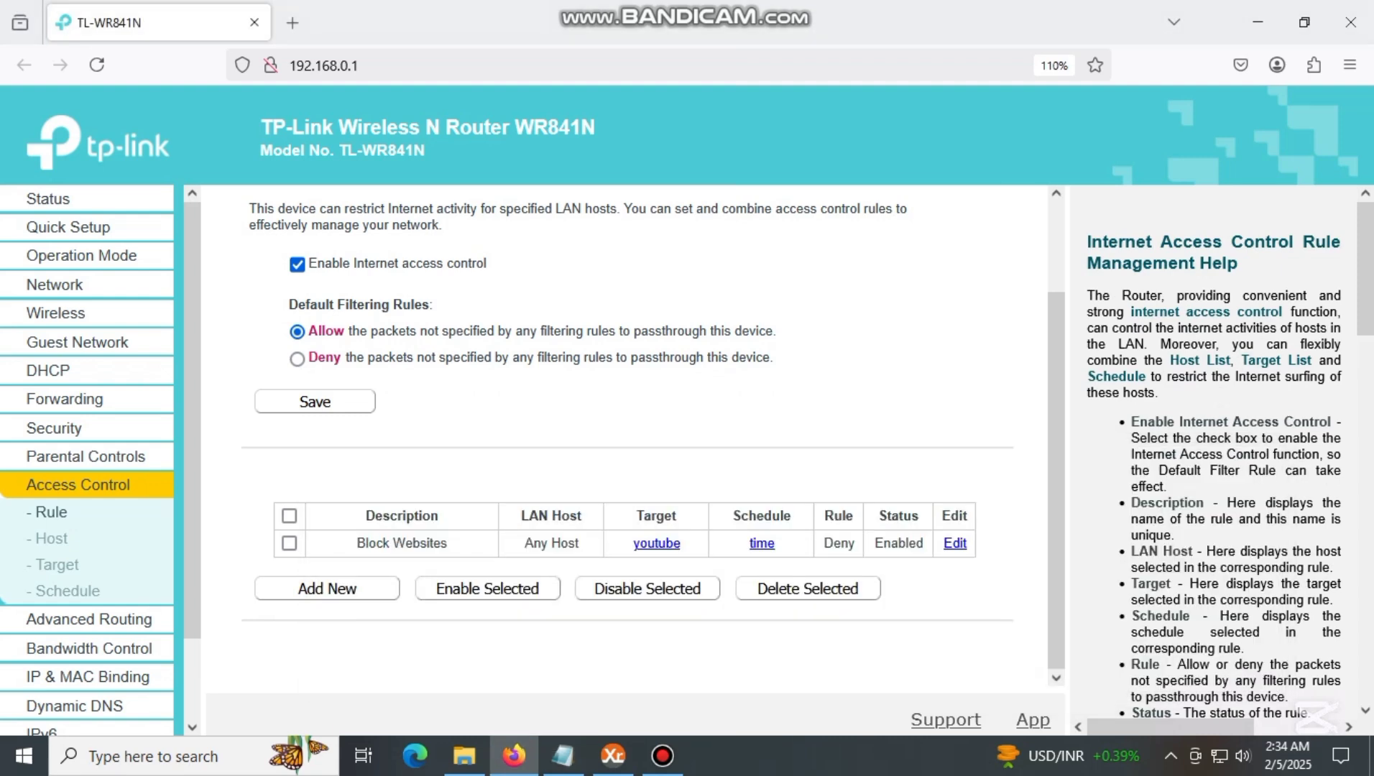
pyautogui.click(51, 539)
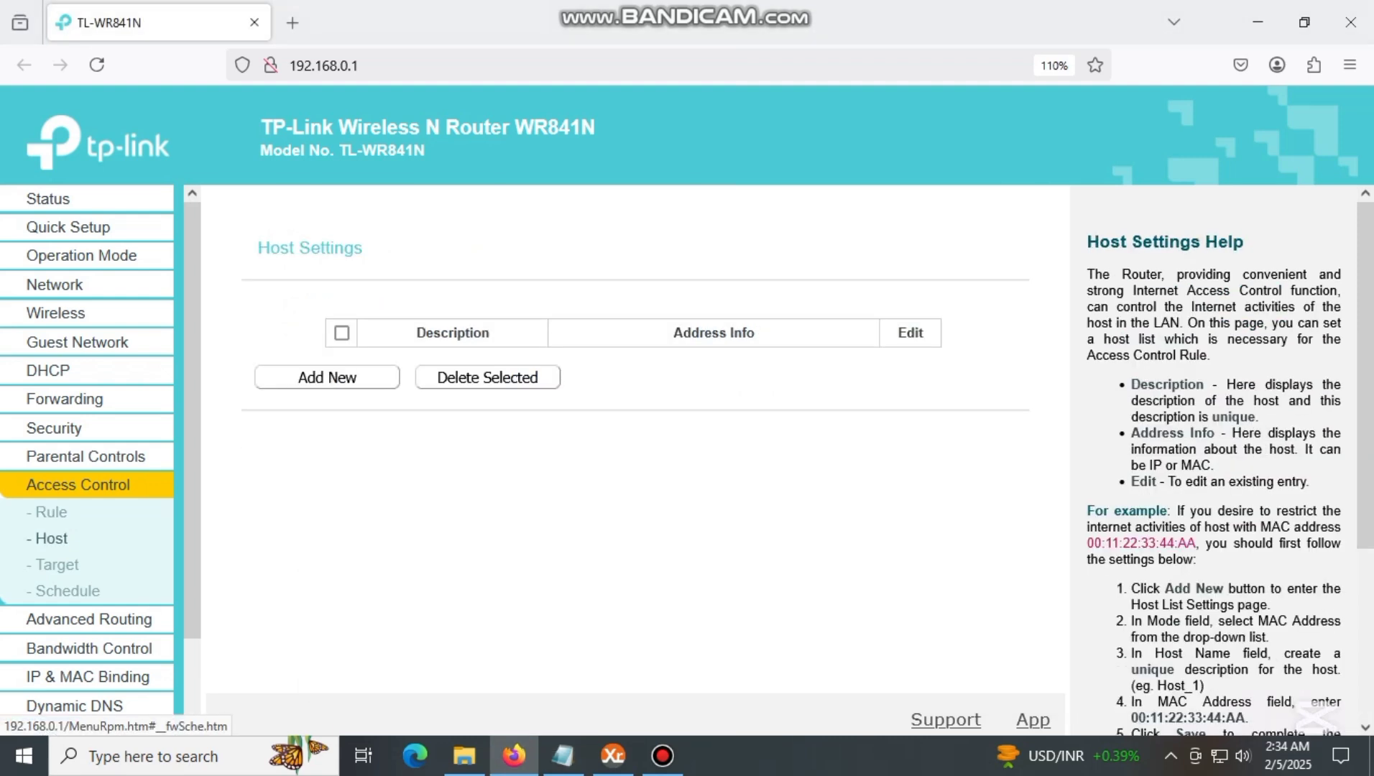
pyautogui.click(67, 591)
pyautogui.scroll(-2, 76, 643)
pyautogui.click(72, 671)
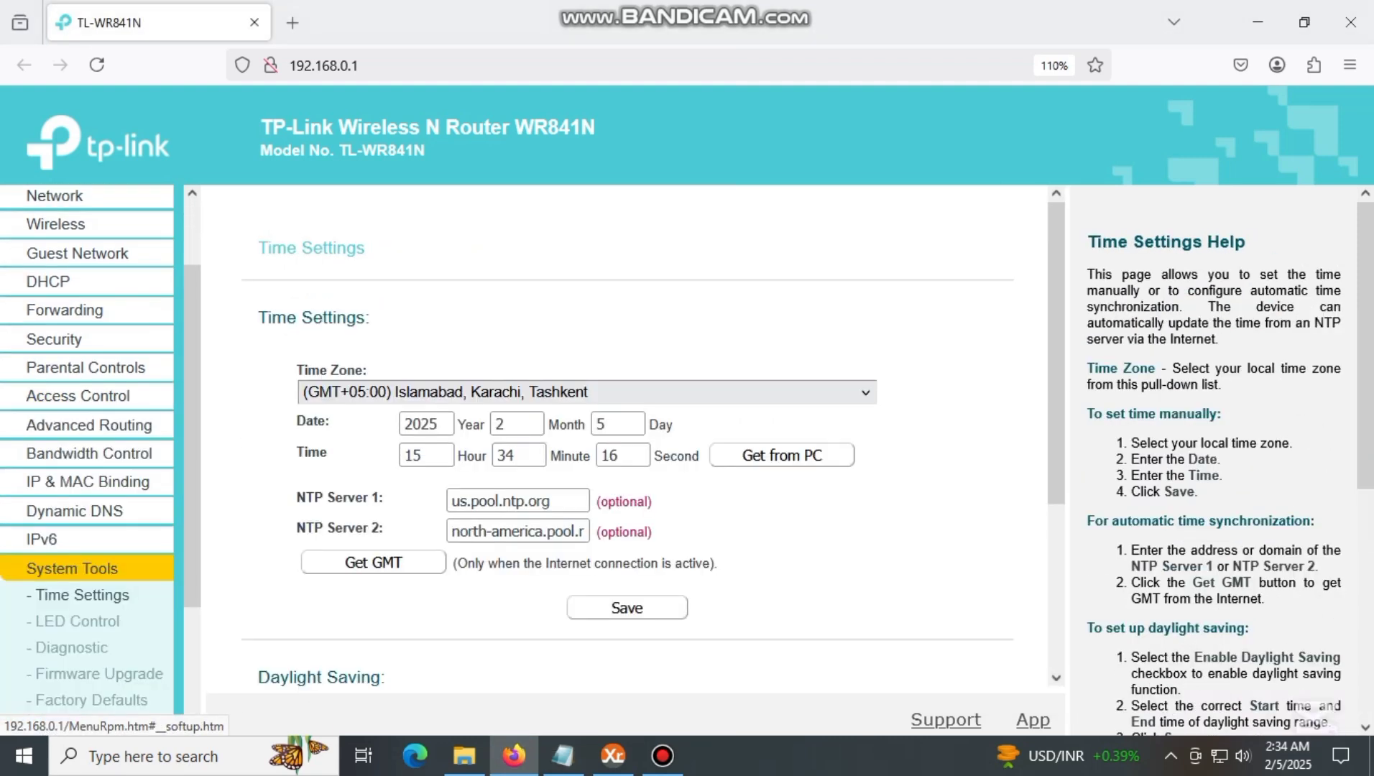
pyautogui.click(60, 594)
pyautogui.click(635, 356)
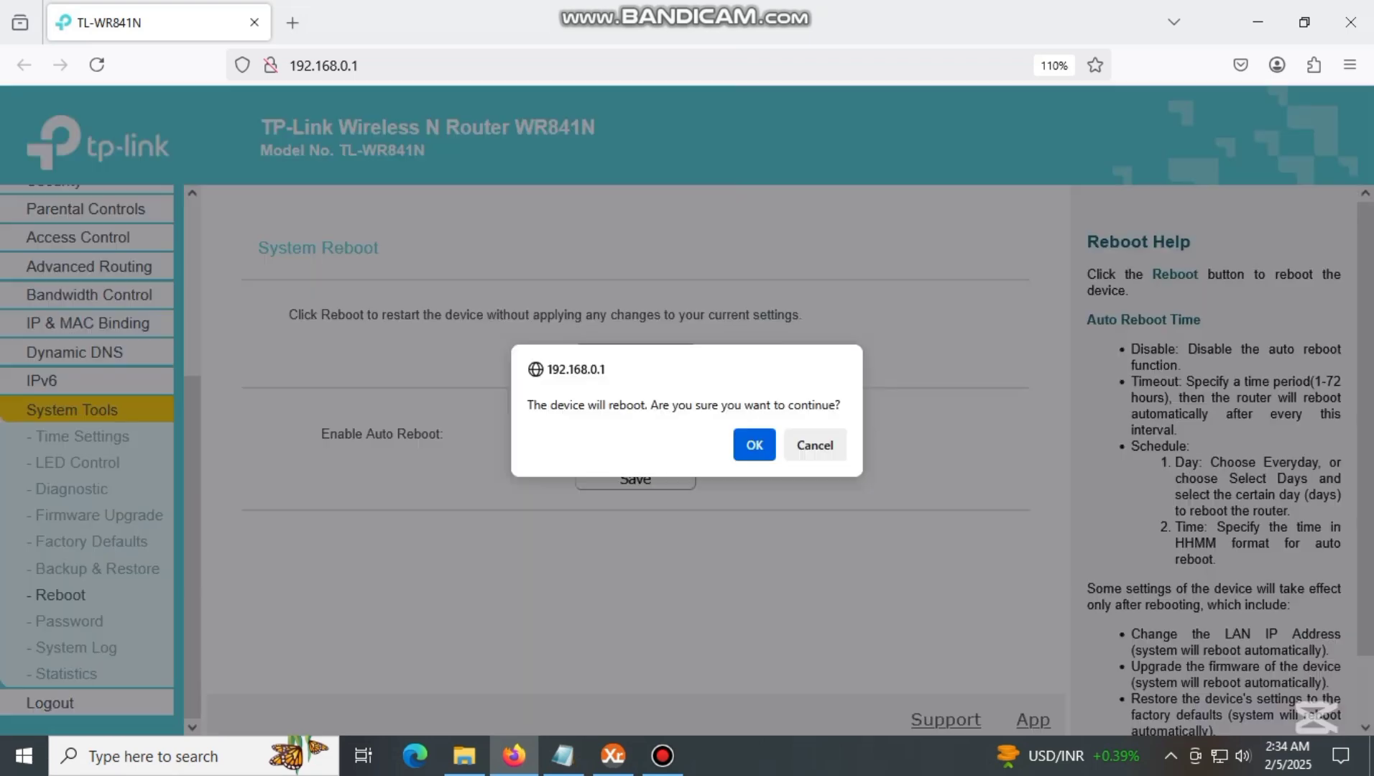
pyautogui.press('Return')
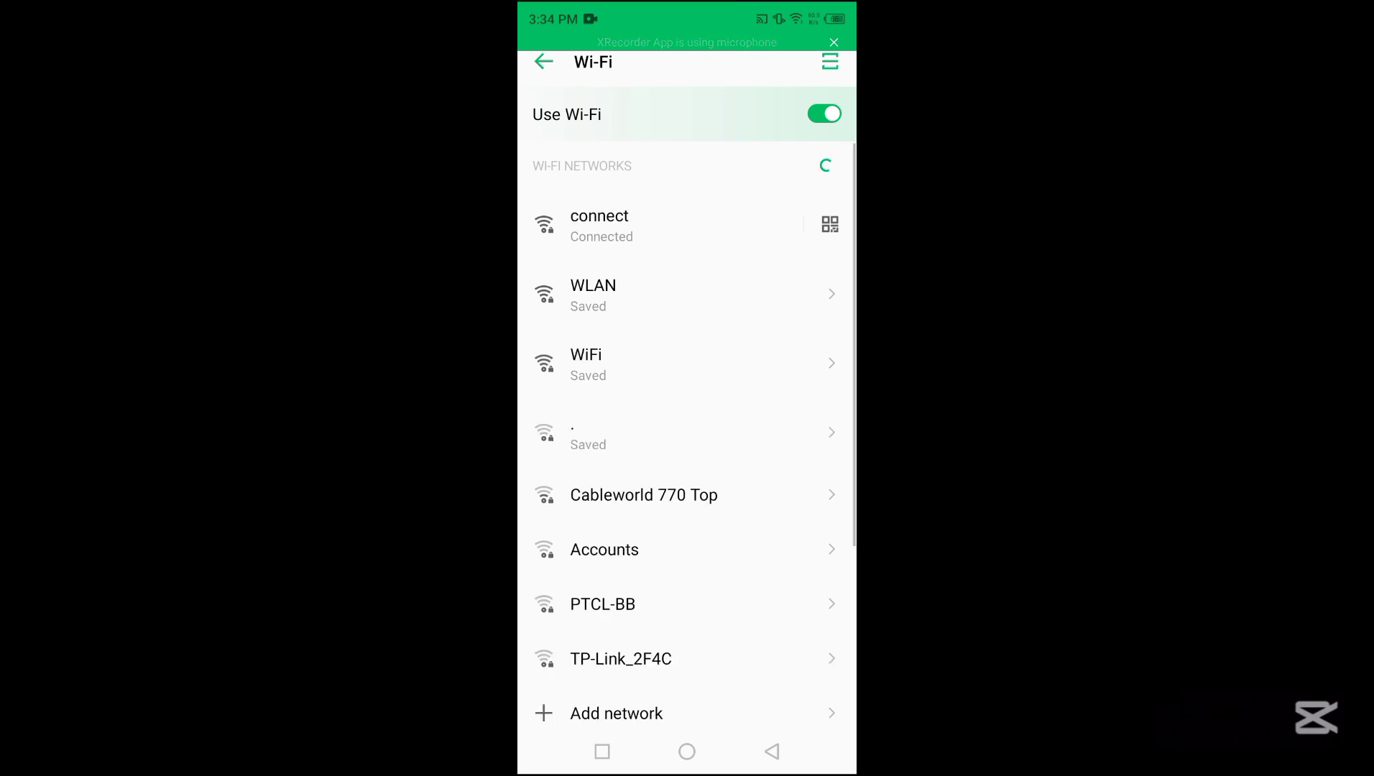
# - Back in phone Chrome, try loading m.youtube.com; no YouTube page appears
pyautogui.click(771, 752)
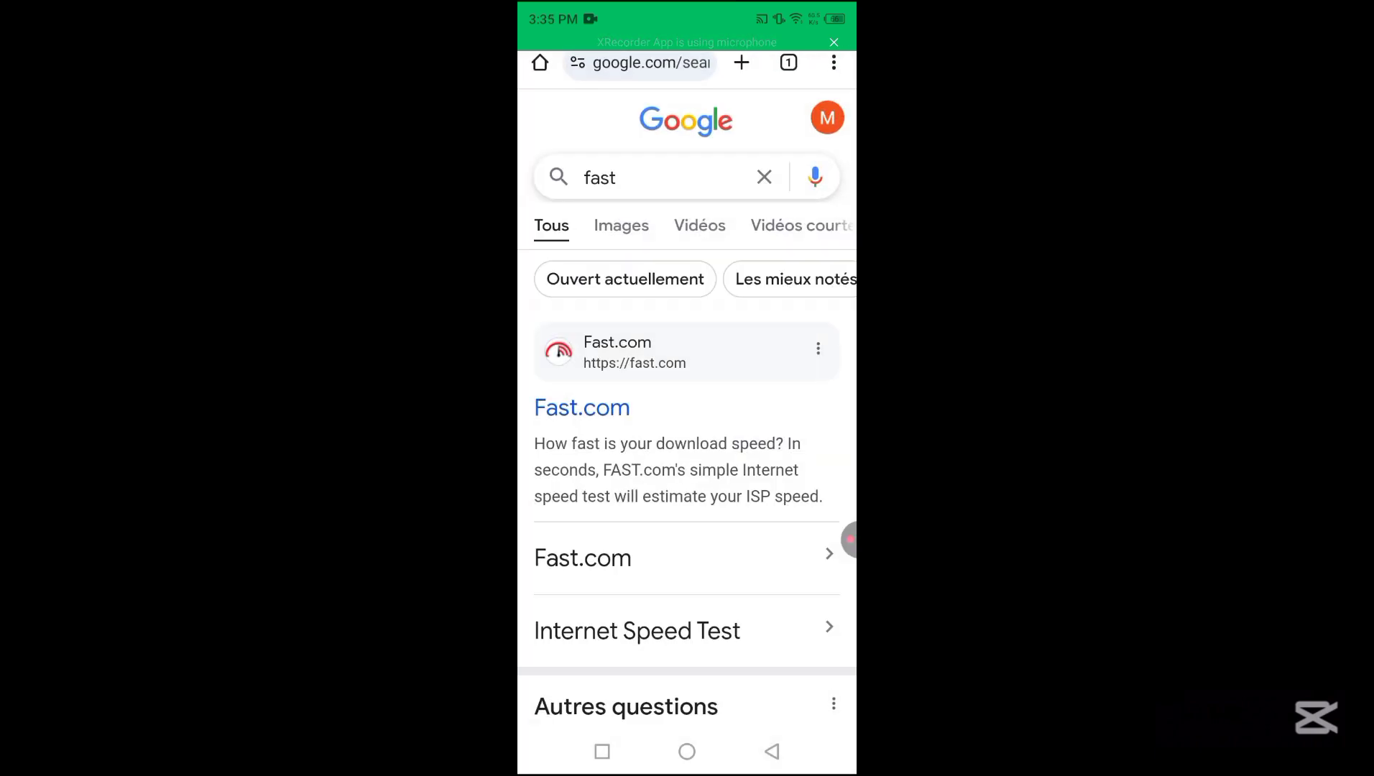
pyautogui.click(644, 62)
pyautogui.write('m')
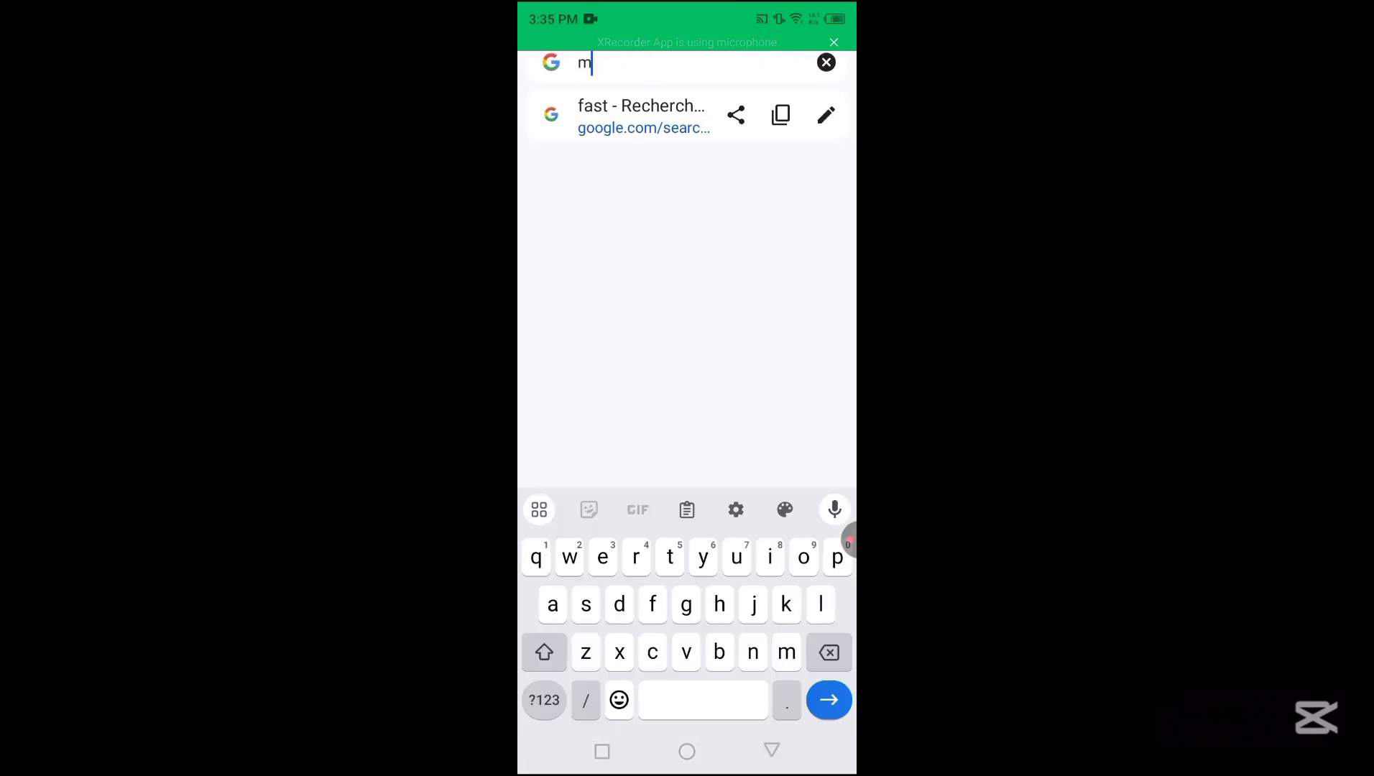
pyautogui.write('.youtube')
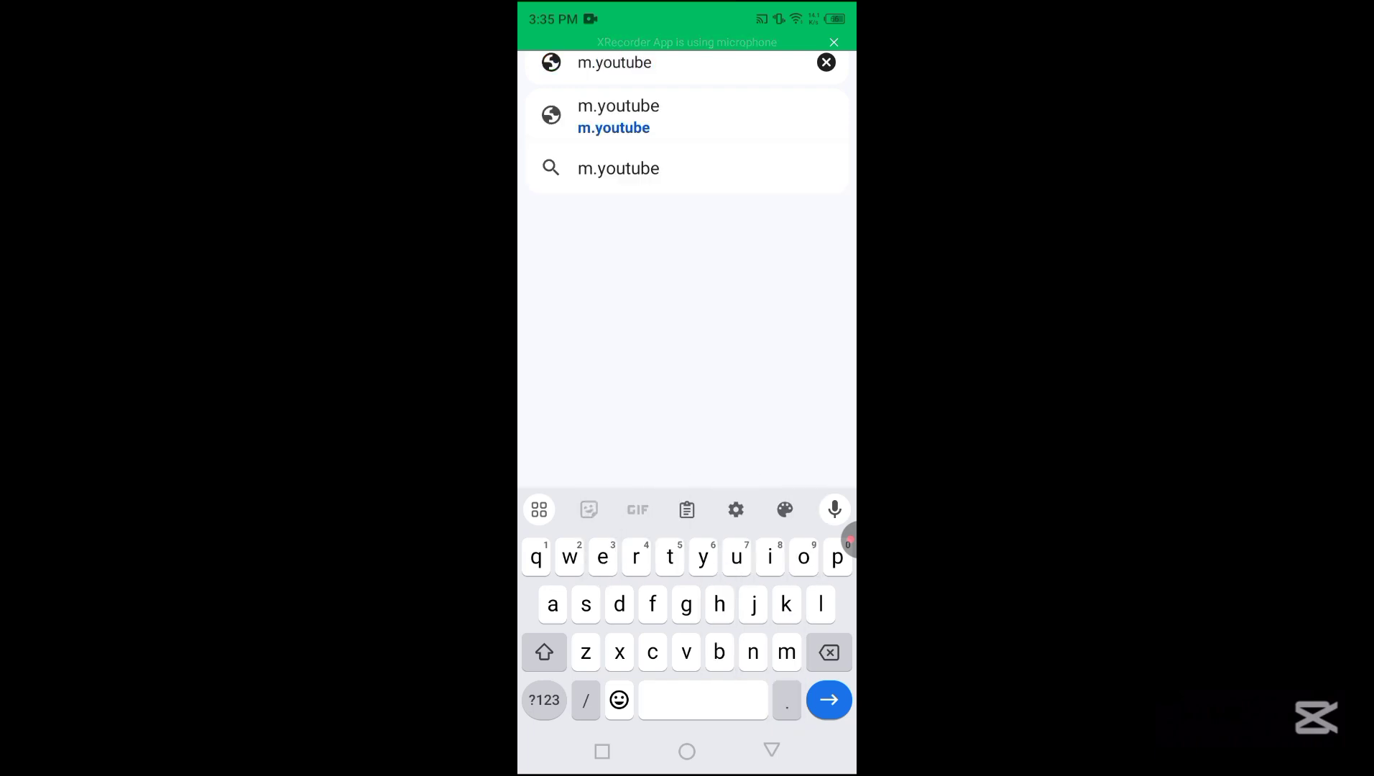
pyautogui.write('.com')
pyautogui.press('Return')
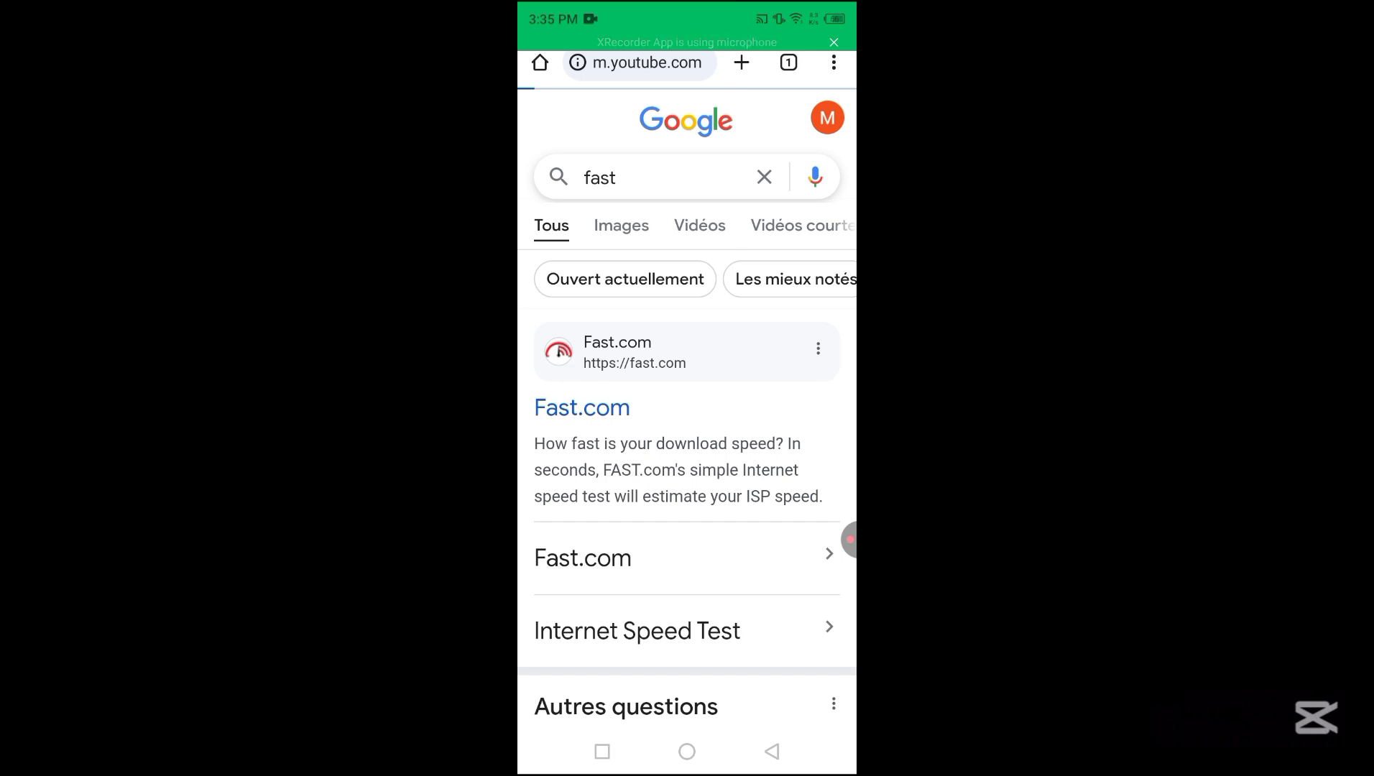
pyautogui.click(848, 540)
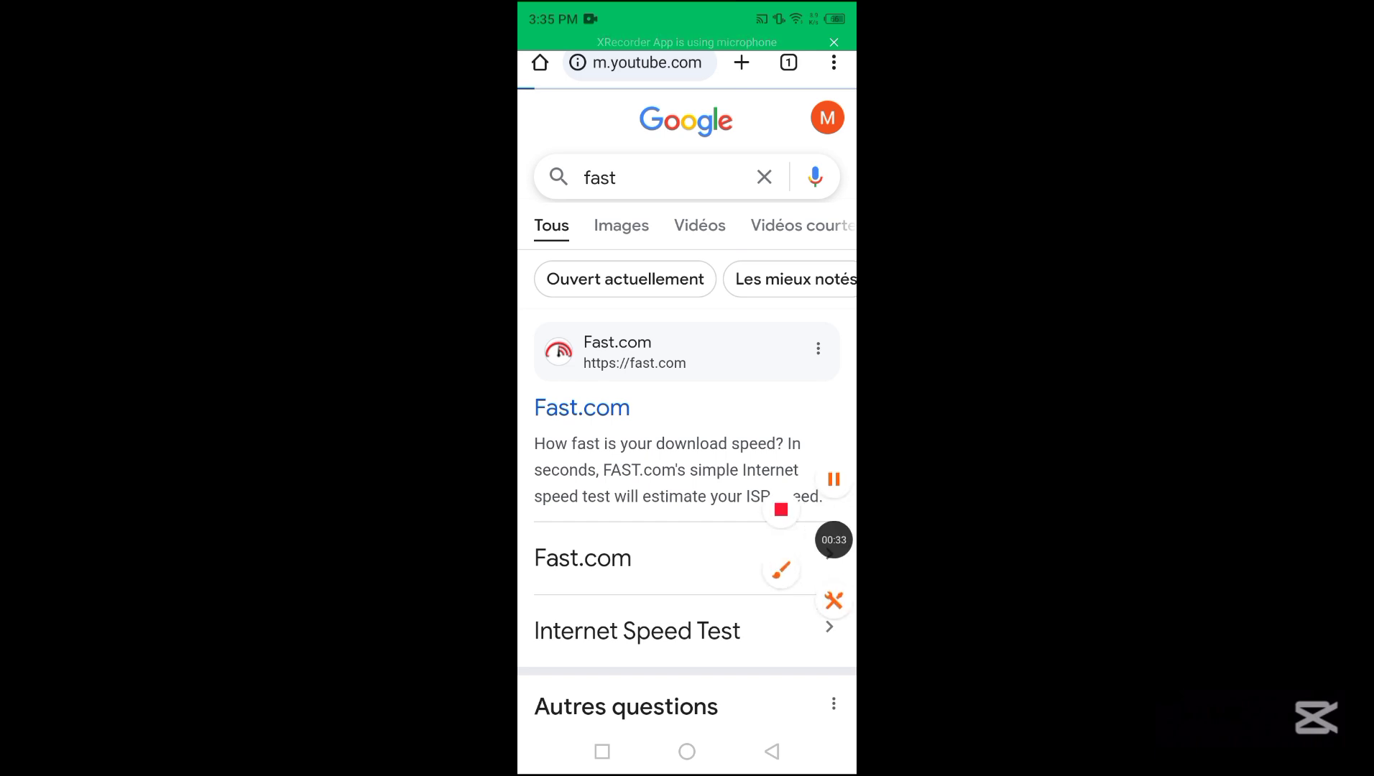
pyautogui.click(834, 540)
pyautogui.moveTo(835, 540)
pyautogui.mouseDown()
pyautogui.moveTo(604, 70)
pyautogui.moveTo(646, 122)
pyautogui.mouseUp()
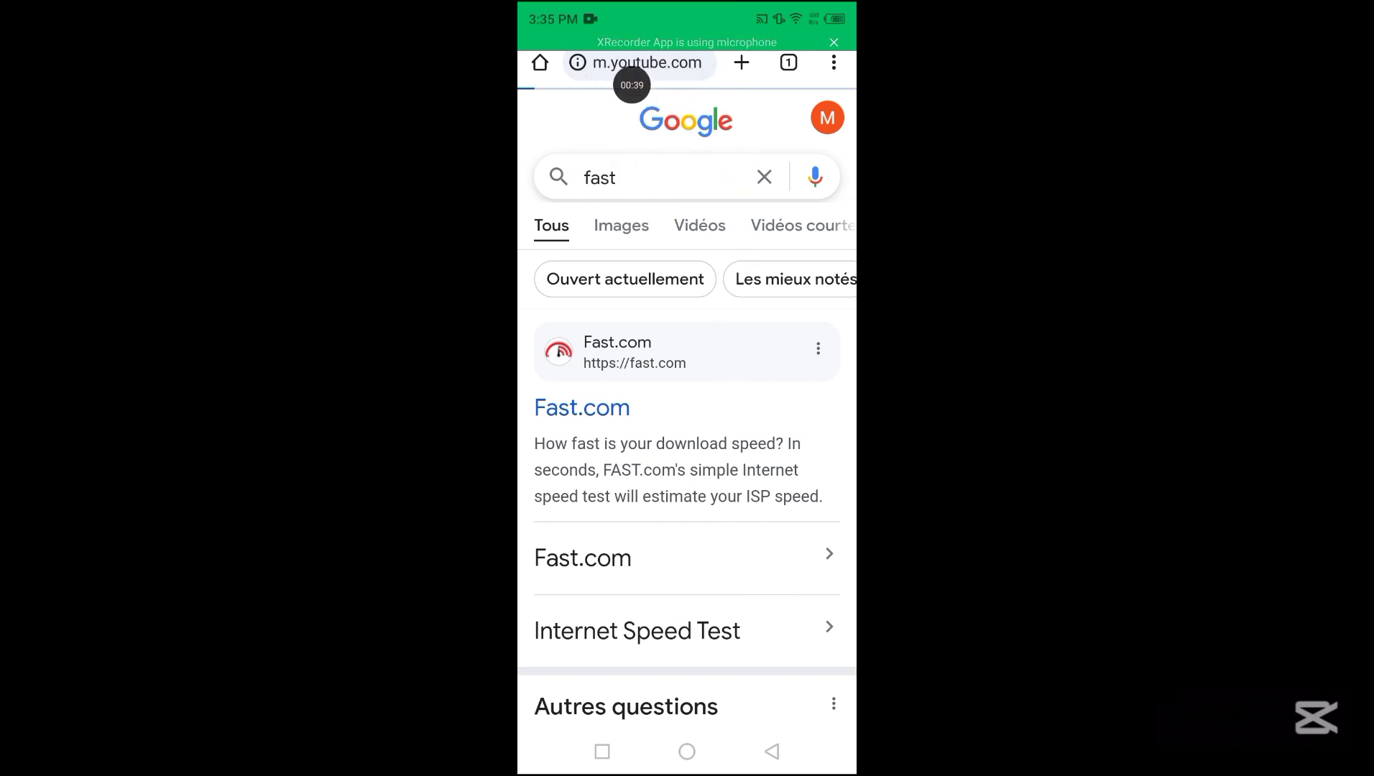
# - Load google.com successfully, then retry m.youtube.com, which still fails
pyautogui.moveTo(645, 122); pyautogui.dragTo(835, 462)
pyautogui.click(647, 62)
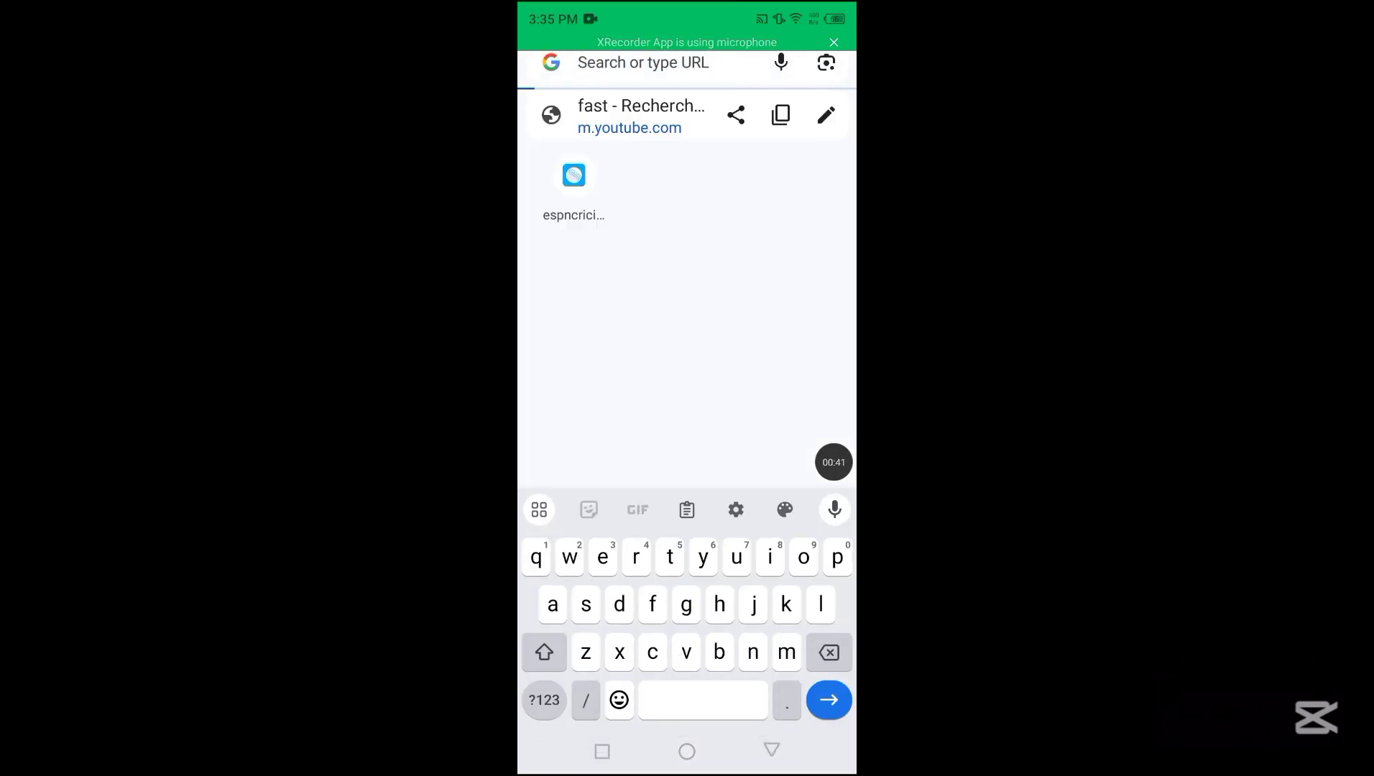
pyautogui.write('google.com')
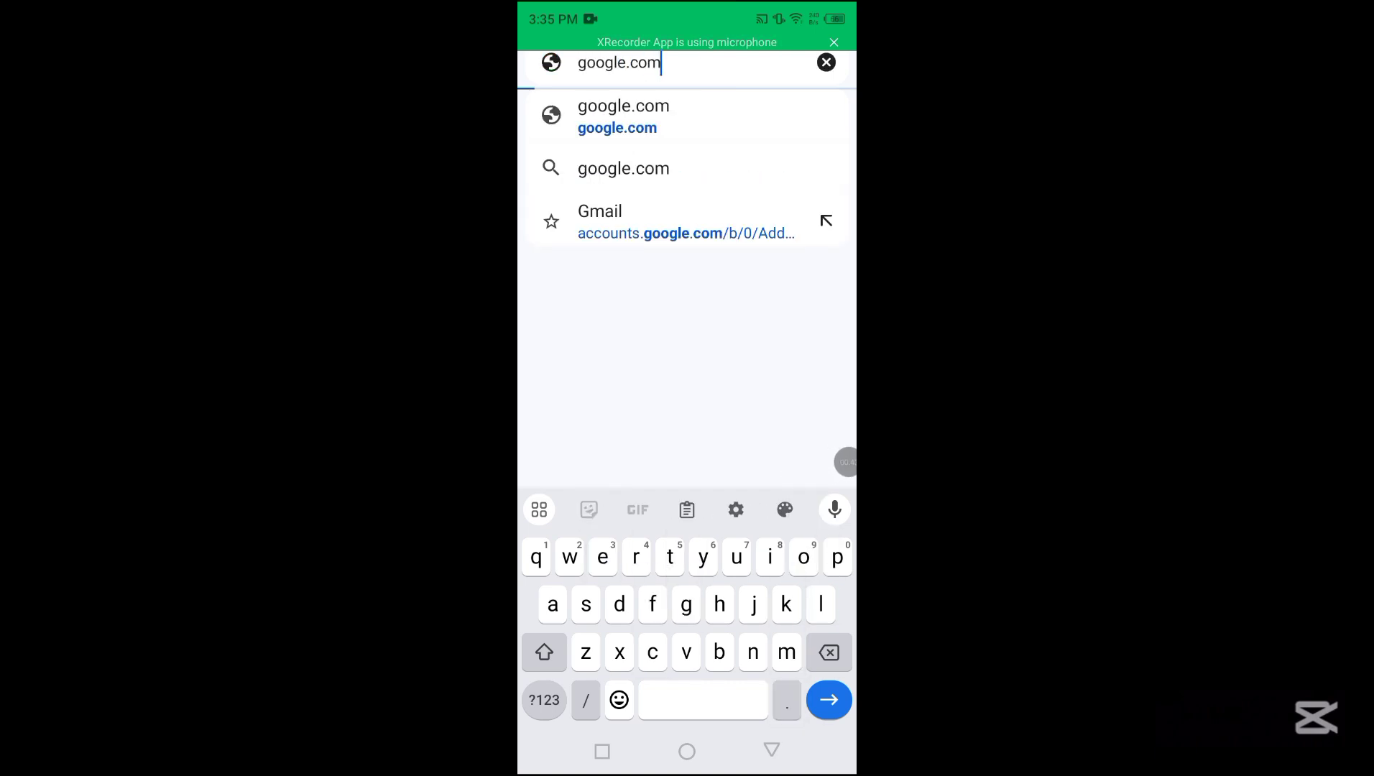
pyautogui.press('Return')
pyautogui.click(639, 63)
pyautogui.write('m.yo')
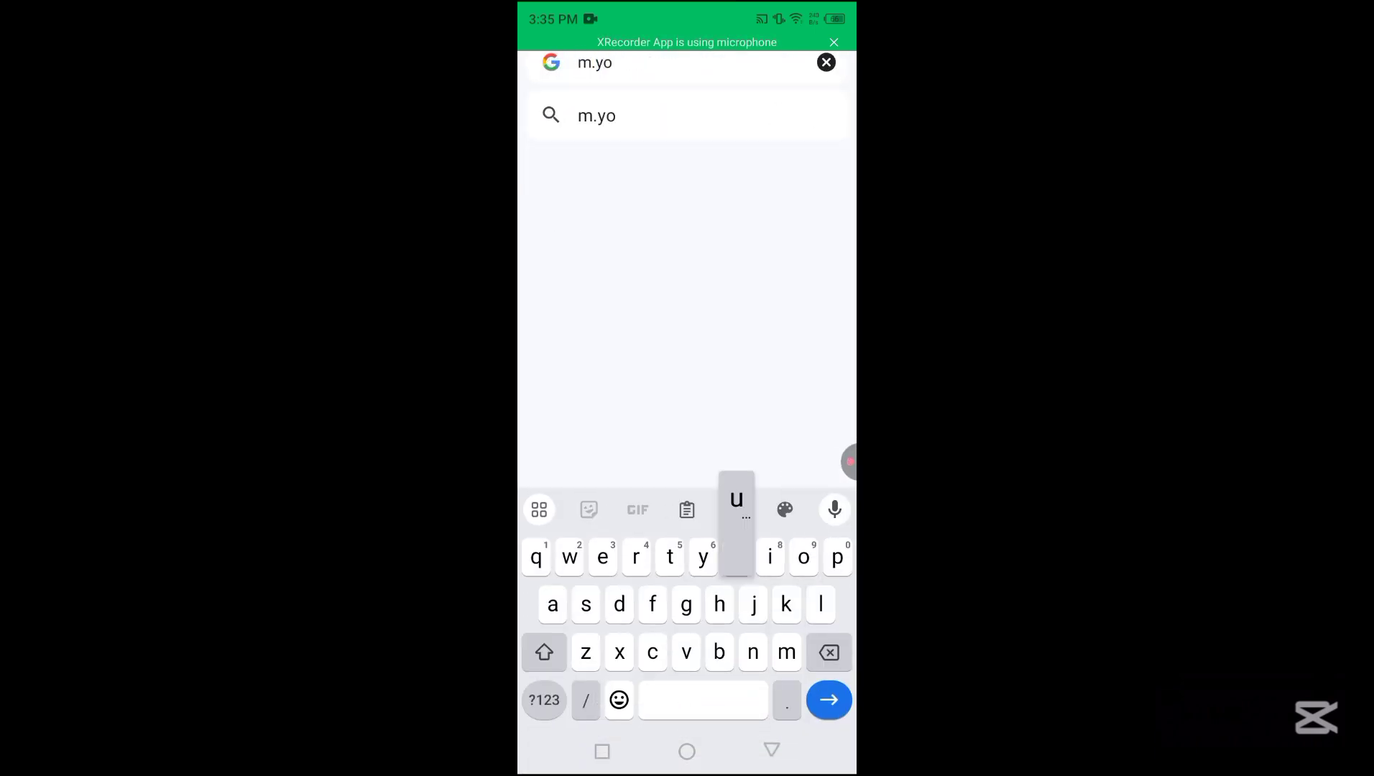
pyautogui.write('utube.com')
pyautogui.press('Return')
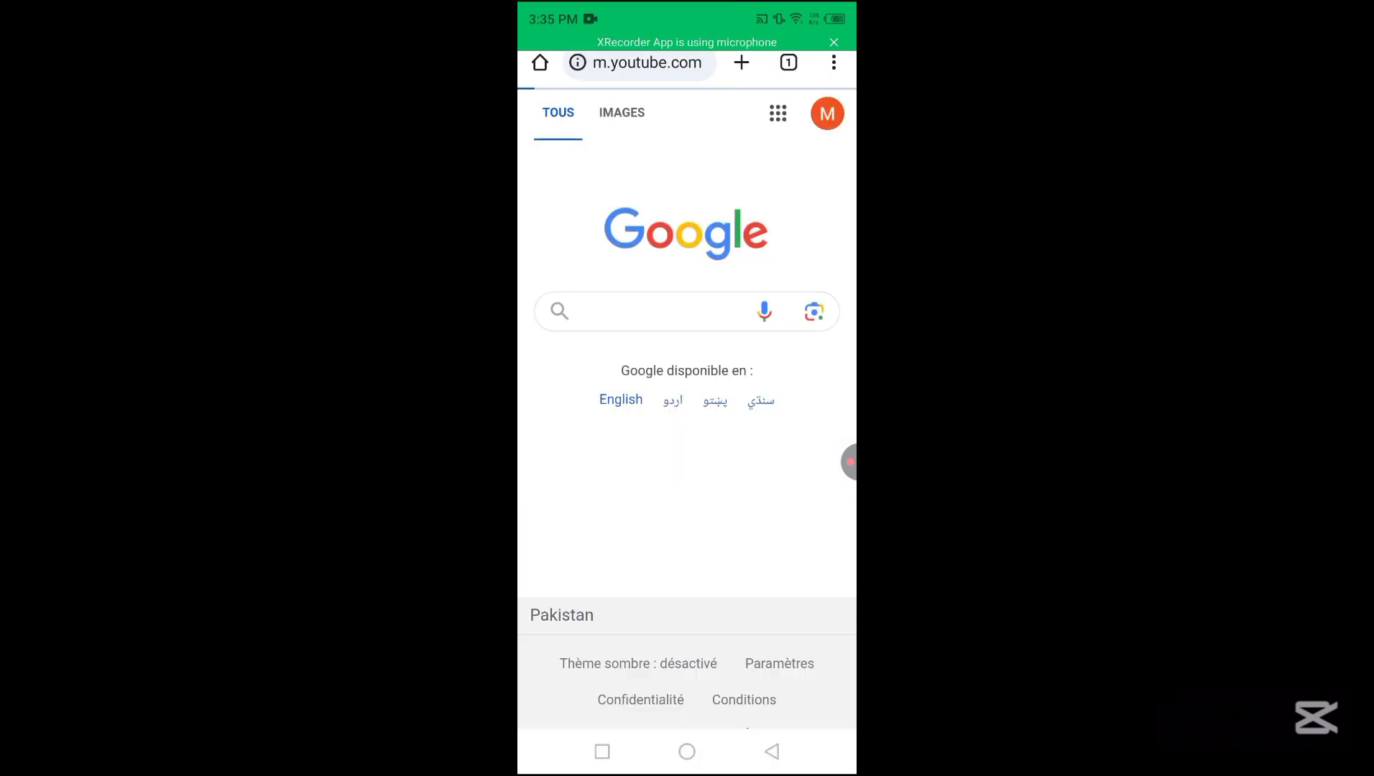
# - Leave the phone browser and return to the Android home screen
pyautogui.click(687, 752)
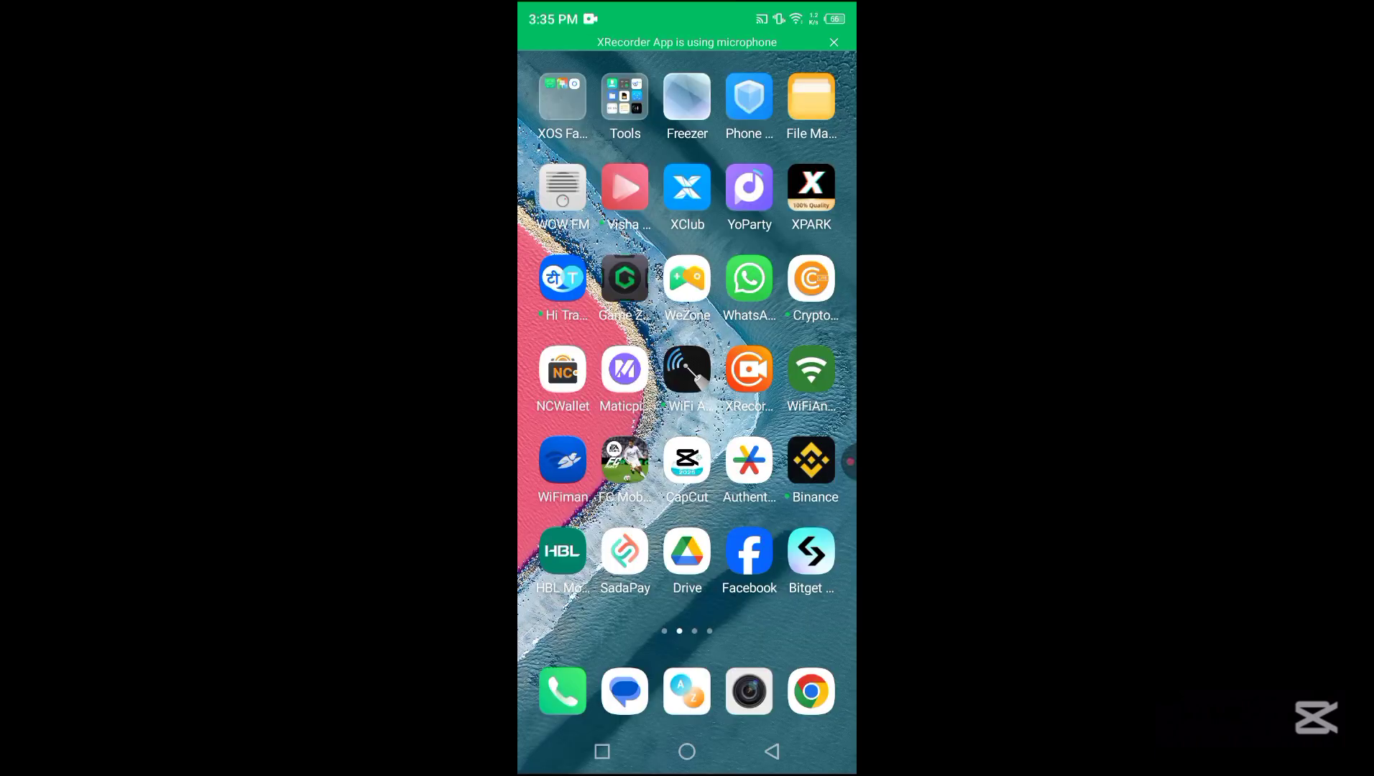